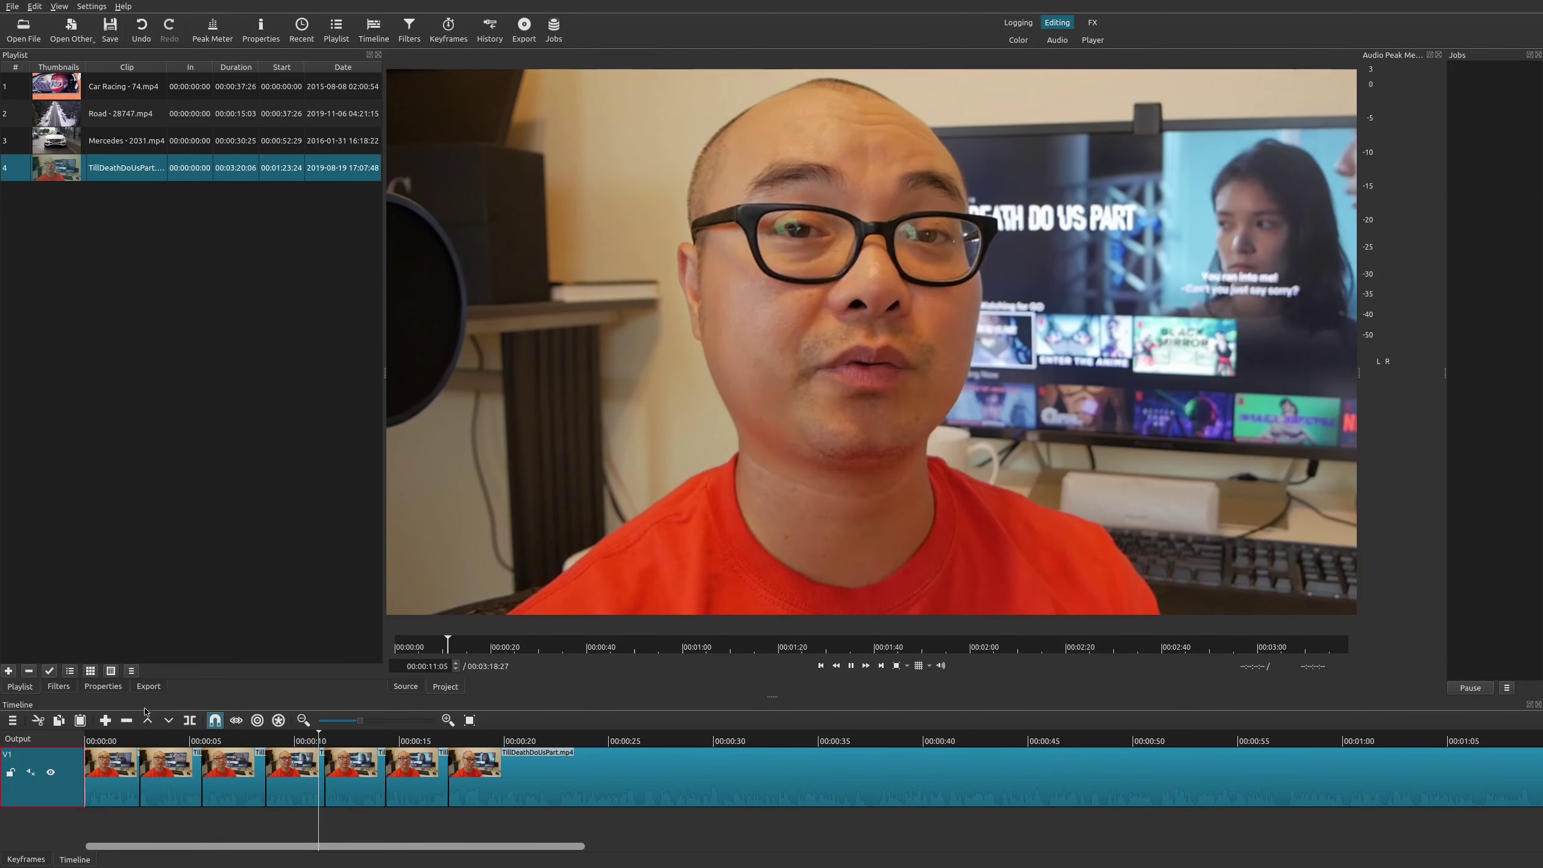
Step: Play and pause the talking-head clip a few times to review it on the timeline
key(space)
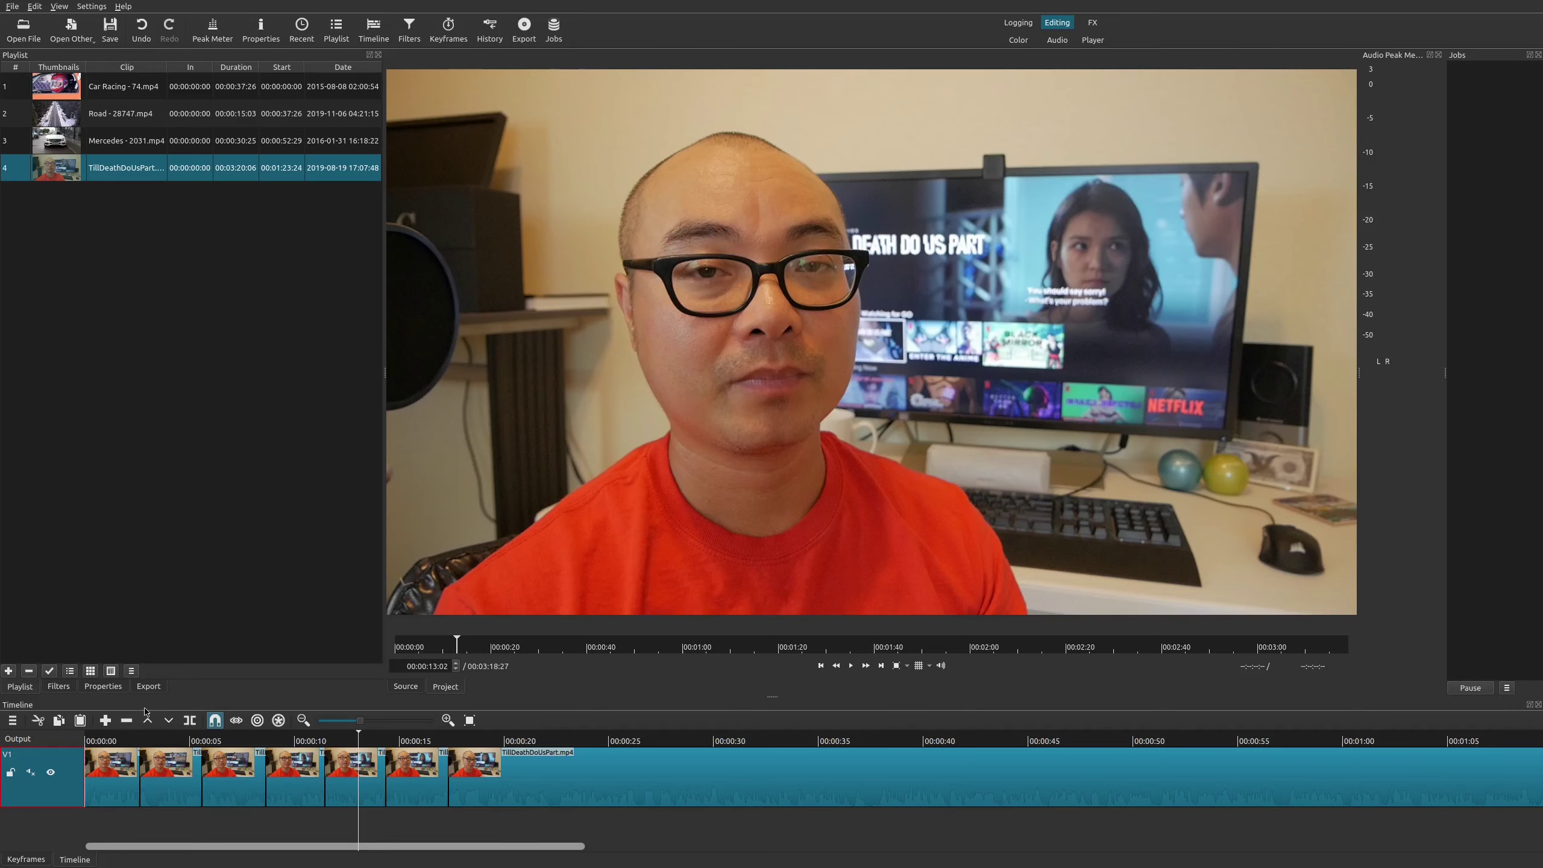
key(space)
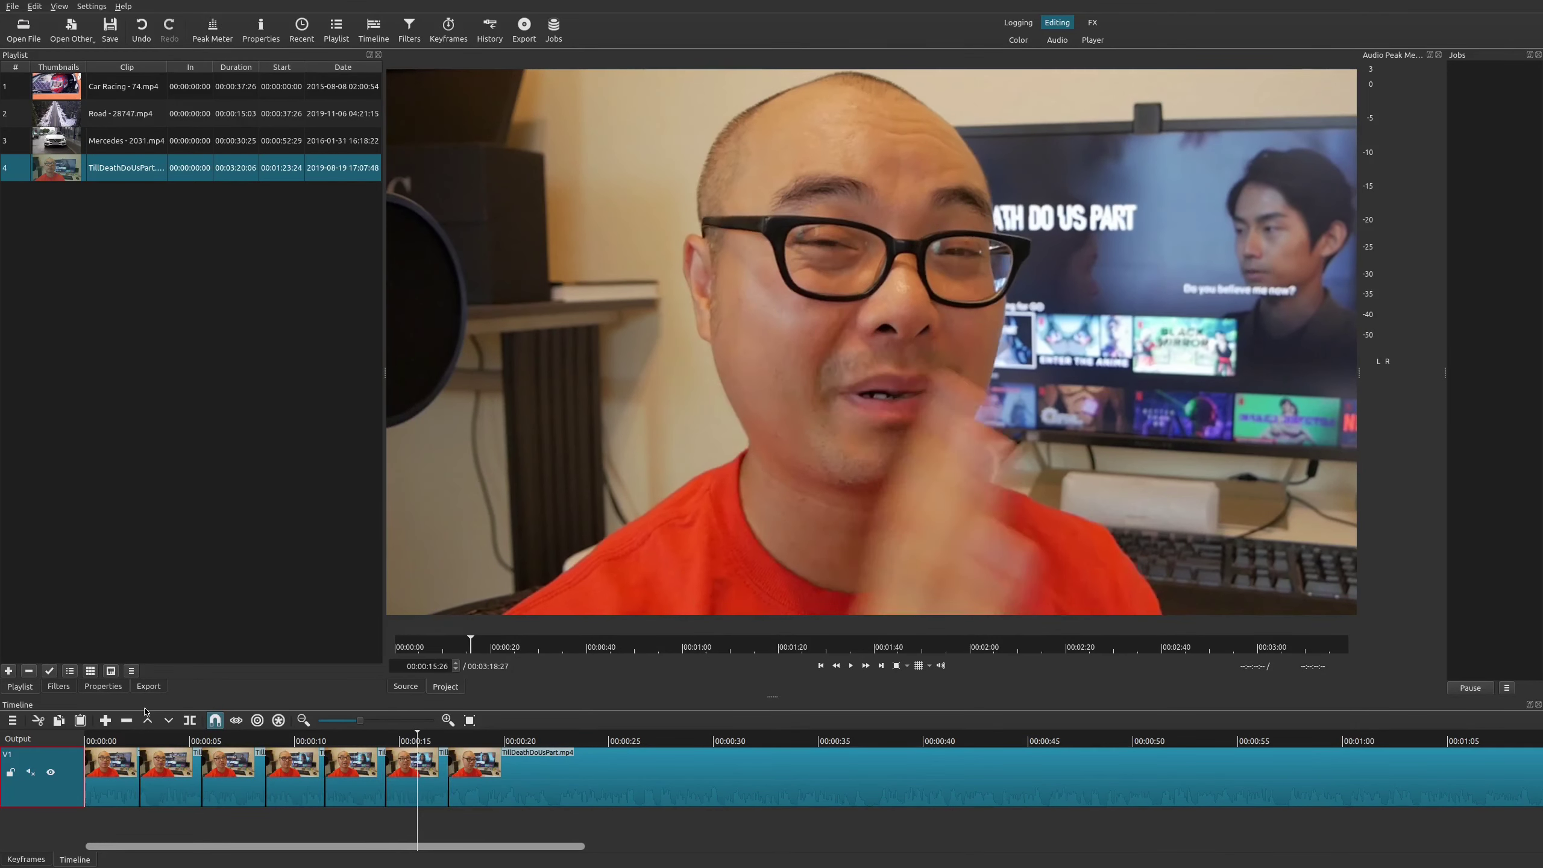
key(space)
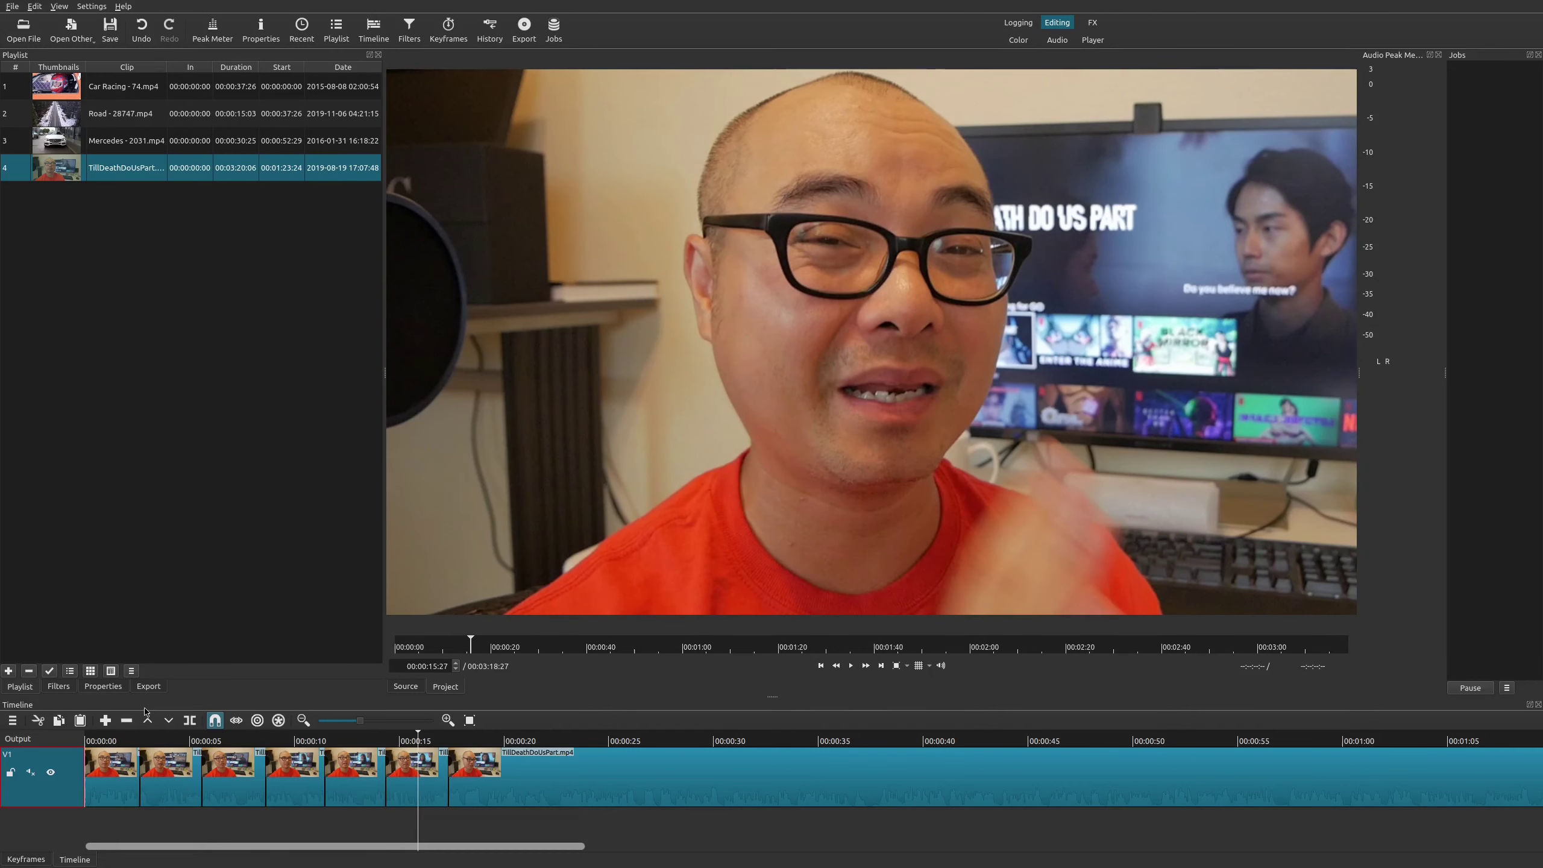
key(space)
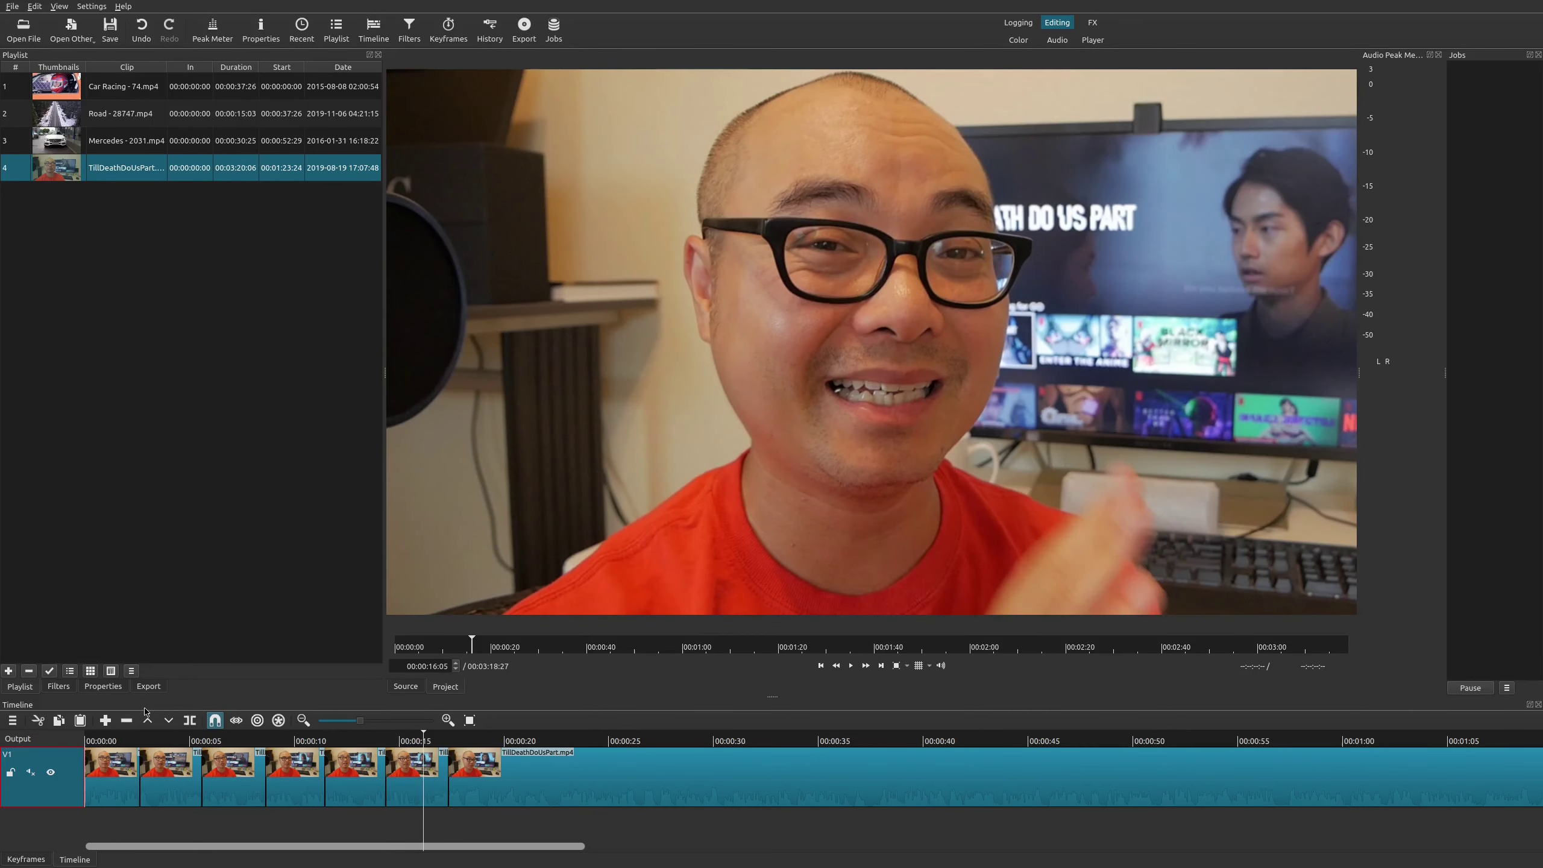
key(space)
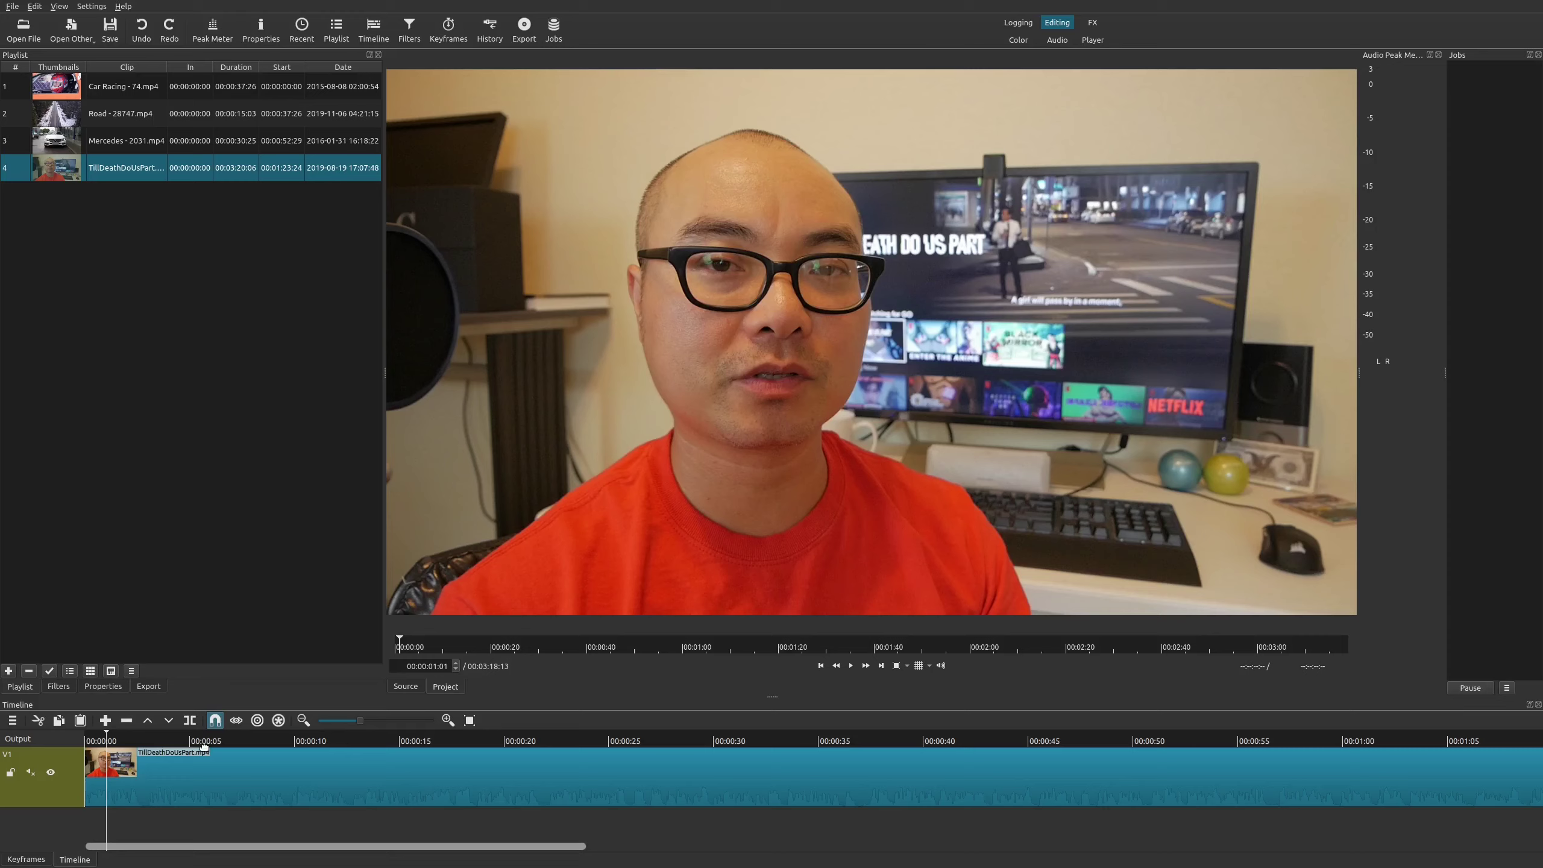
Step: Split the V1 clip at about 1.5 s, 3 s, 00:00:04:09 and 00:00:05:13
click(222, 776)
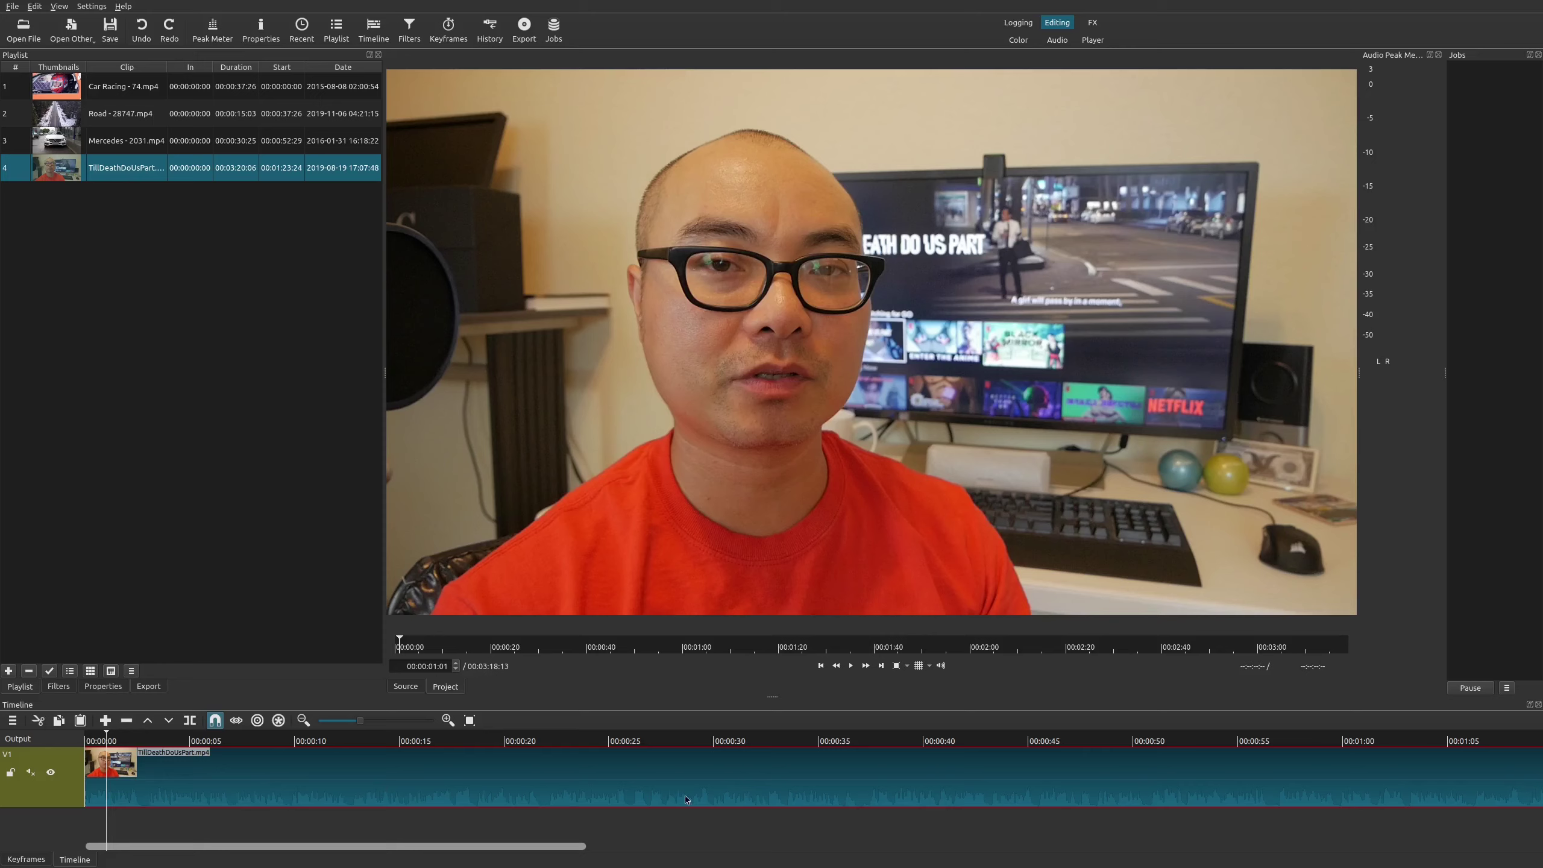
click(117, 737)
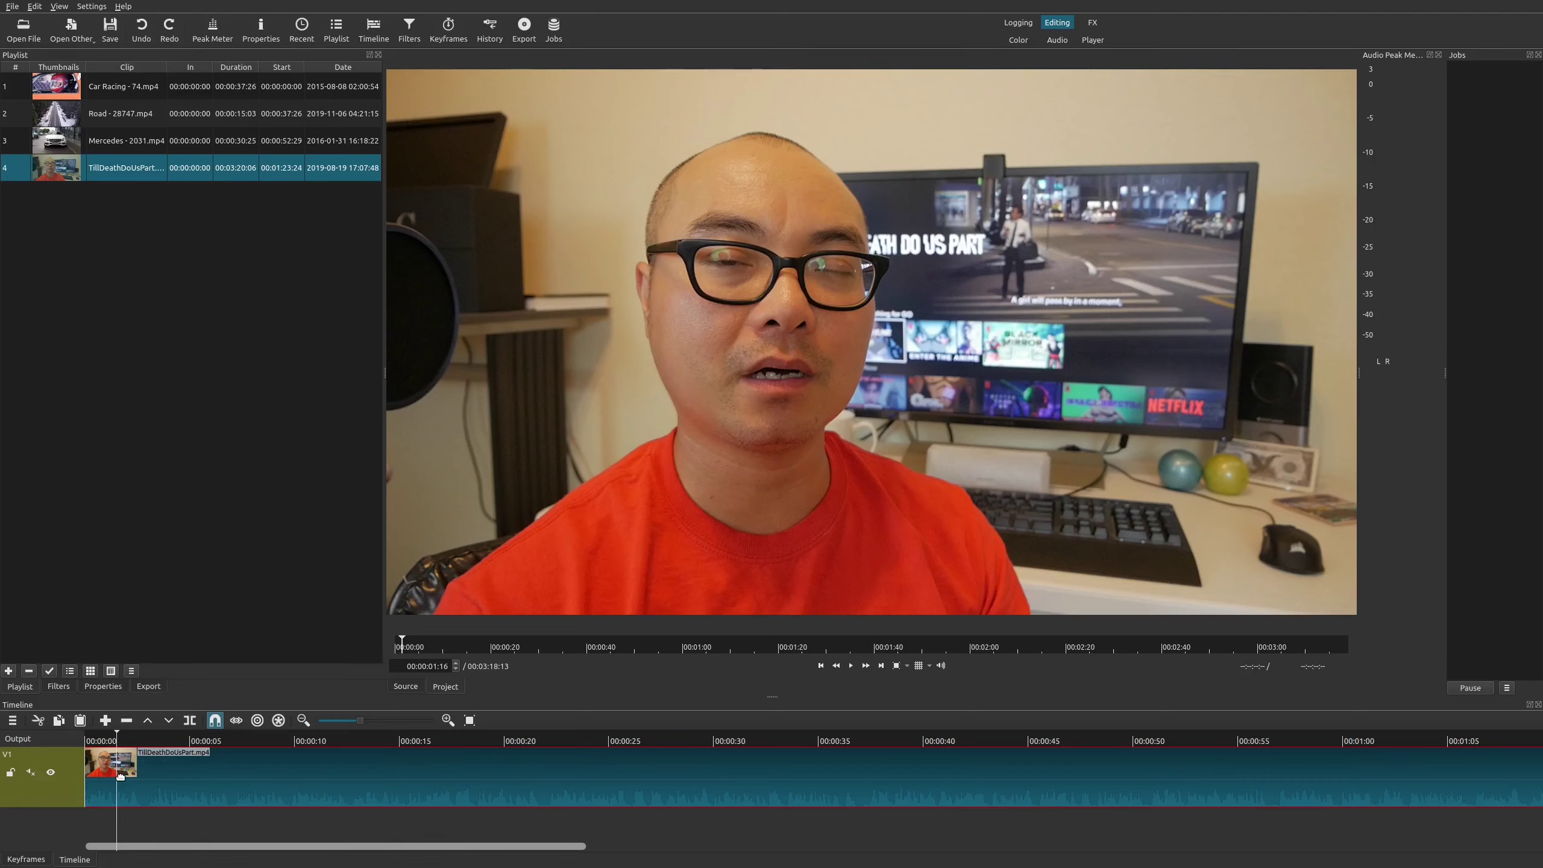
click(189, 721)
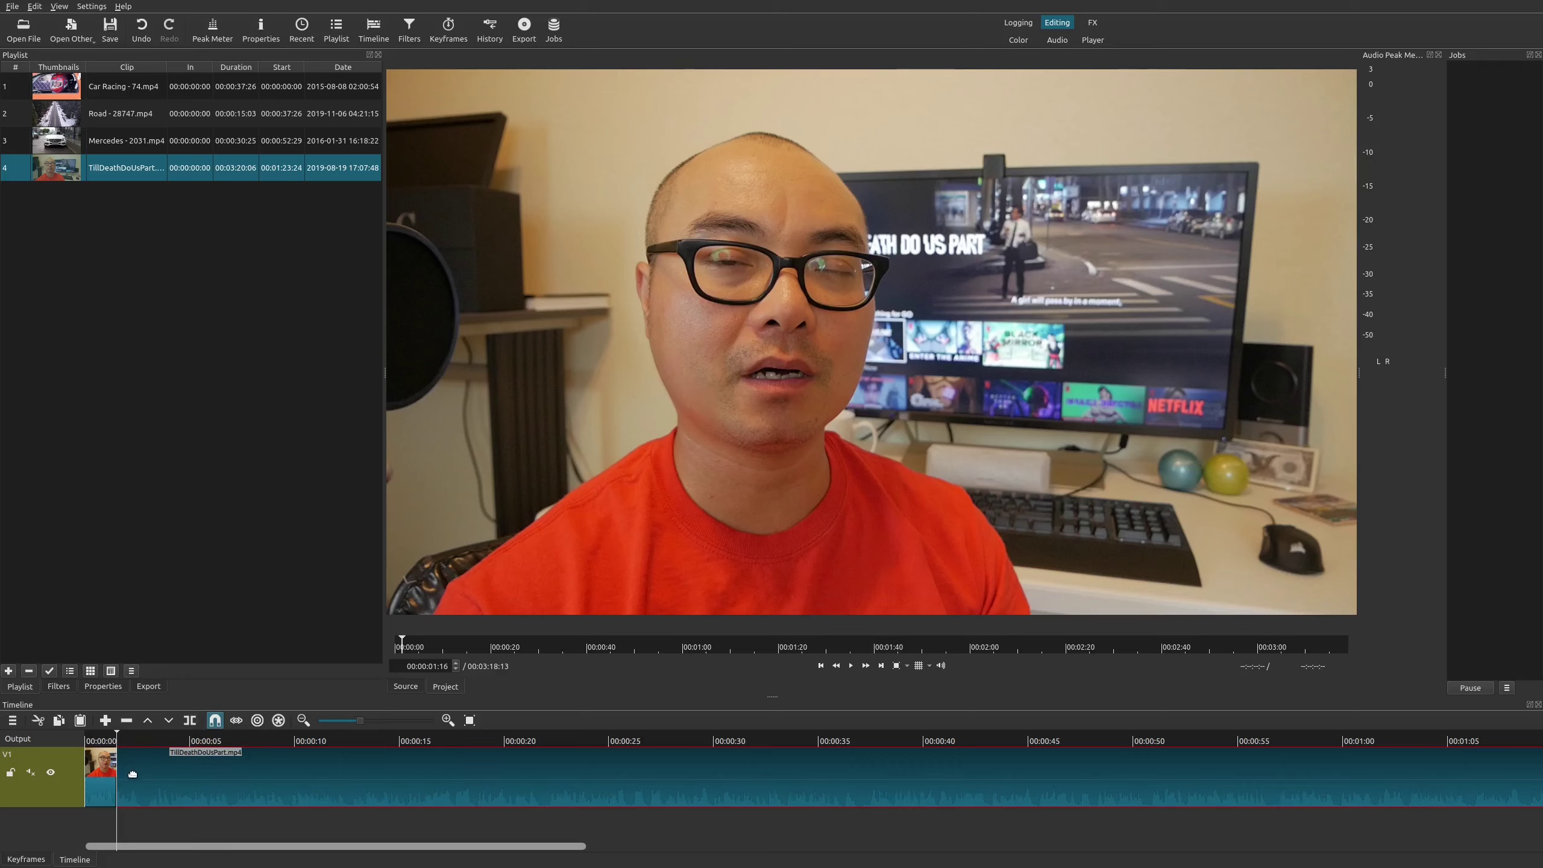
click(147, 740)
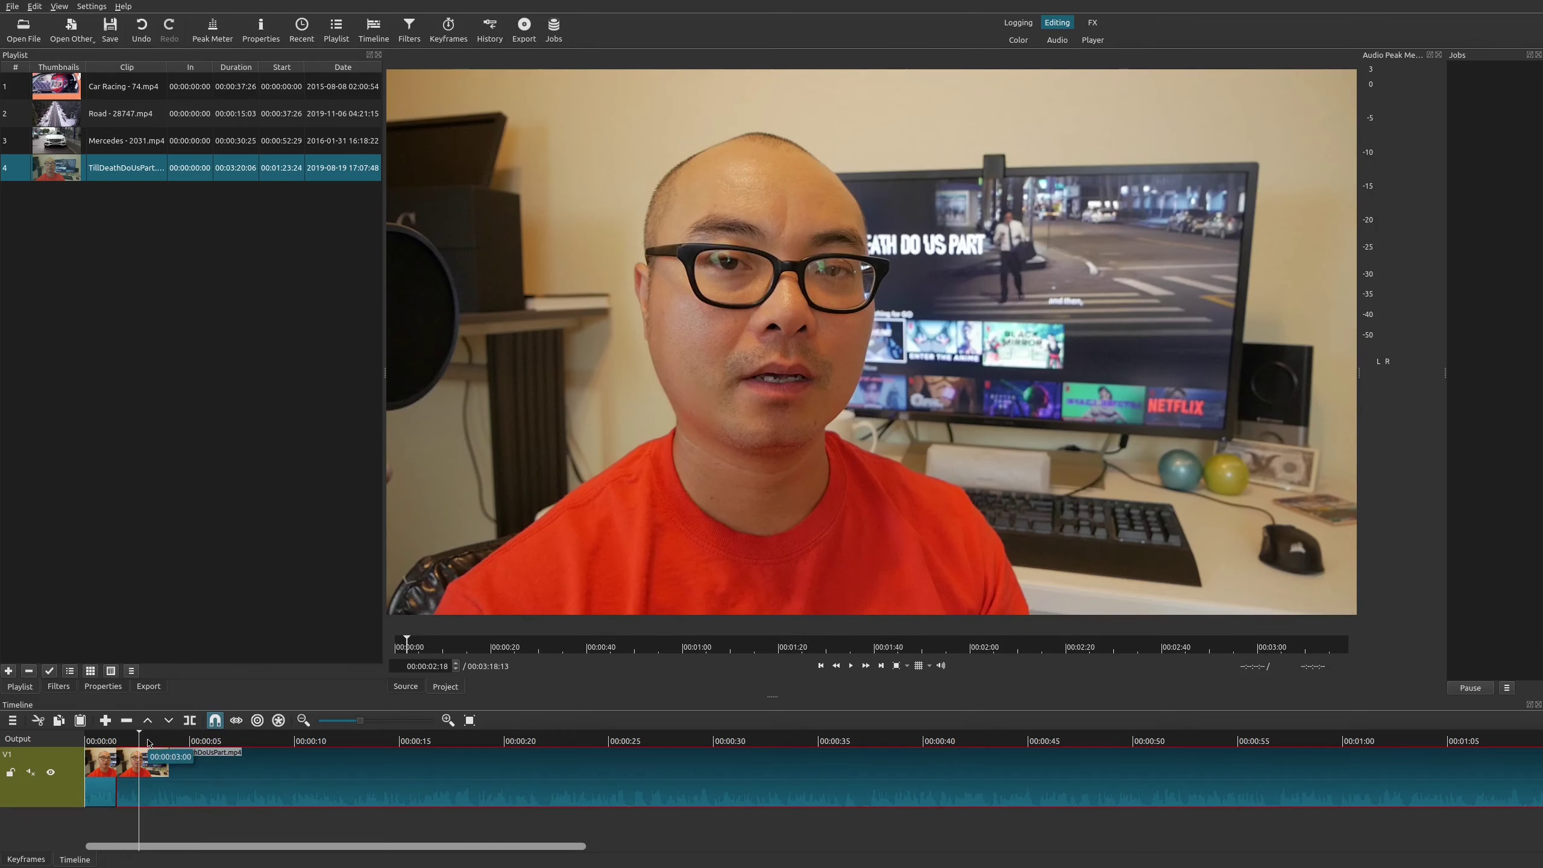
click(188, 723)
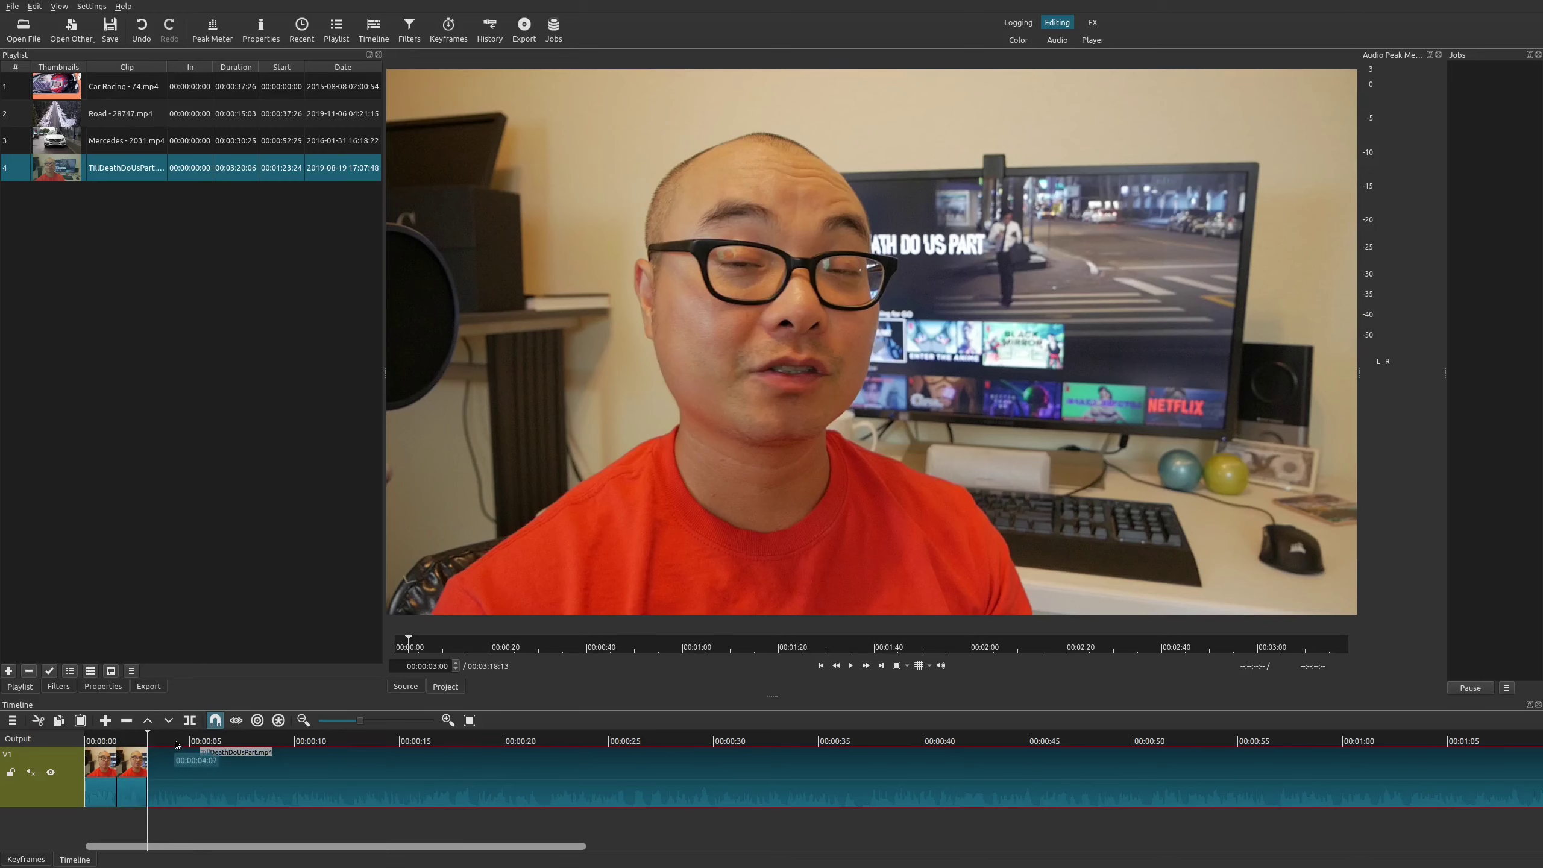
click(176, 740)
click(188, 721)
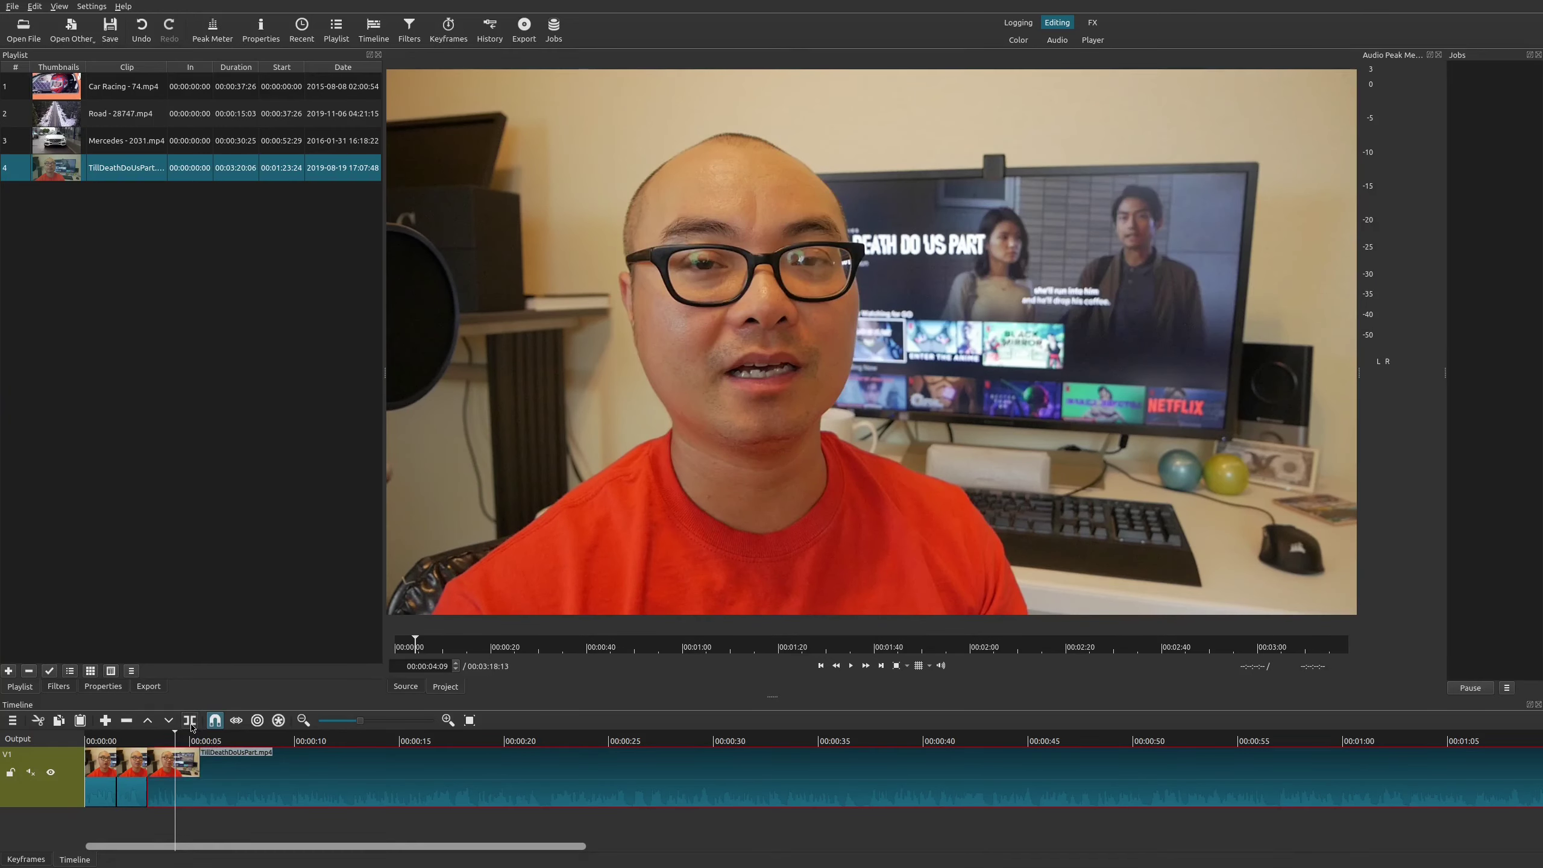
click(200, 739)
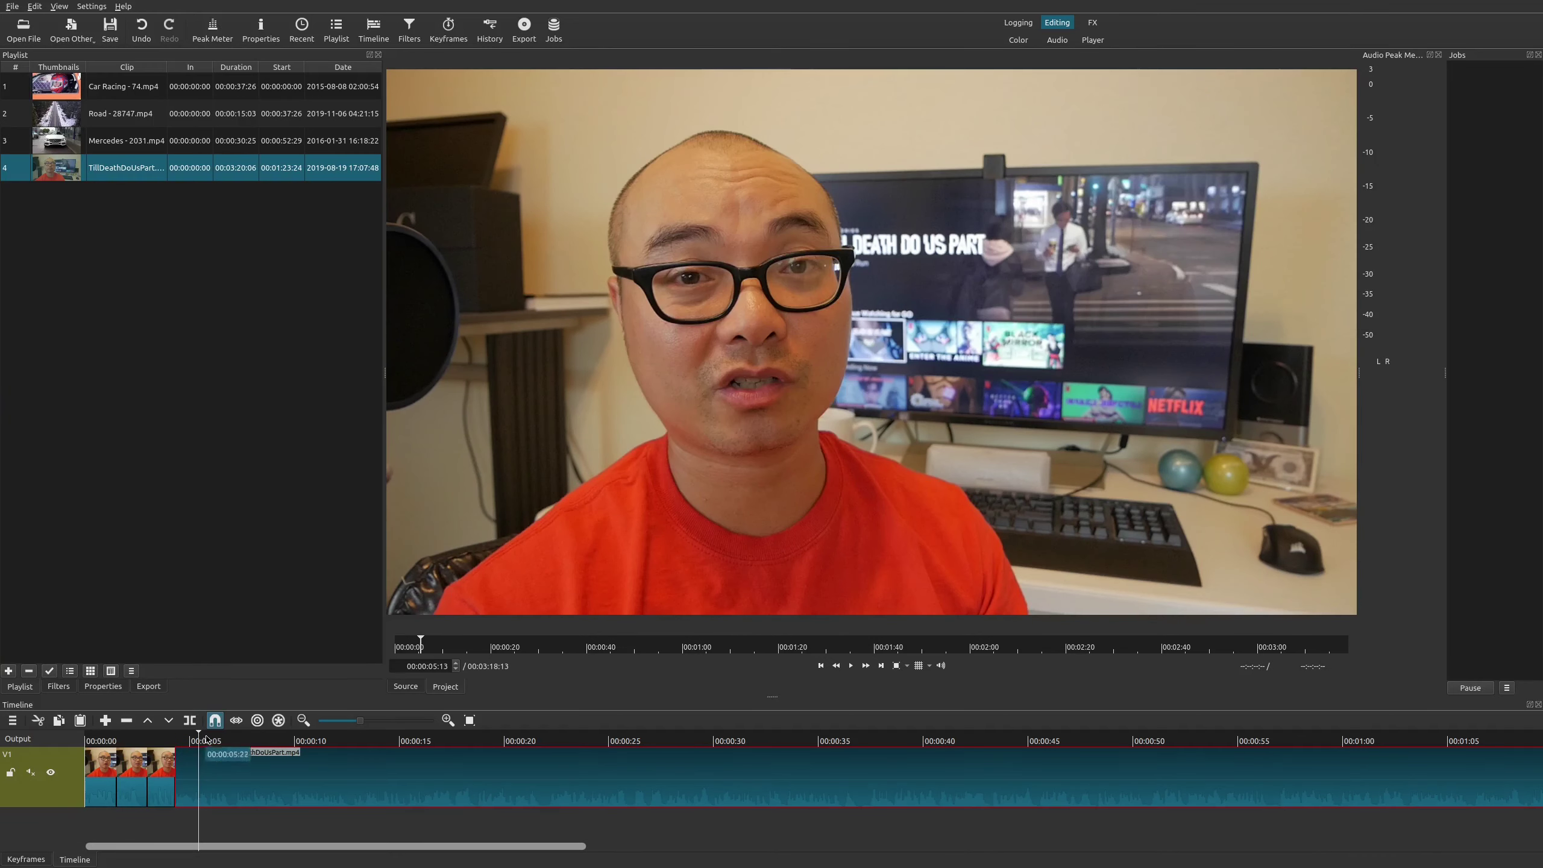
click(190, 721)
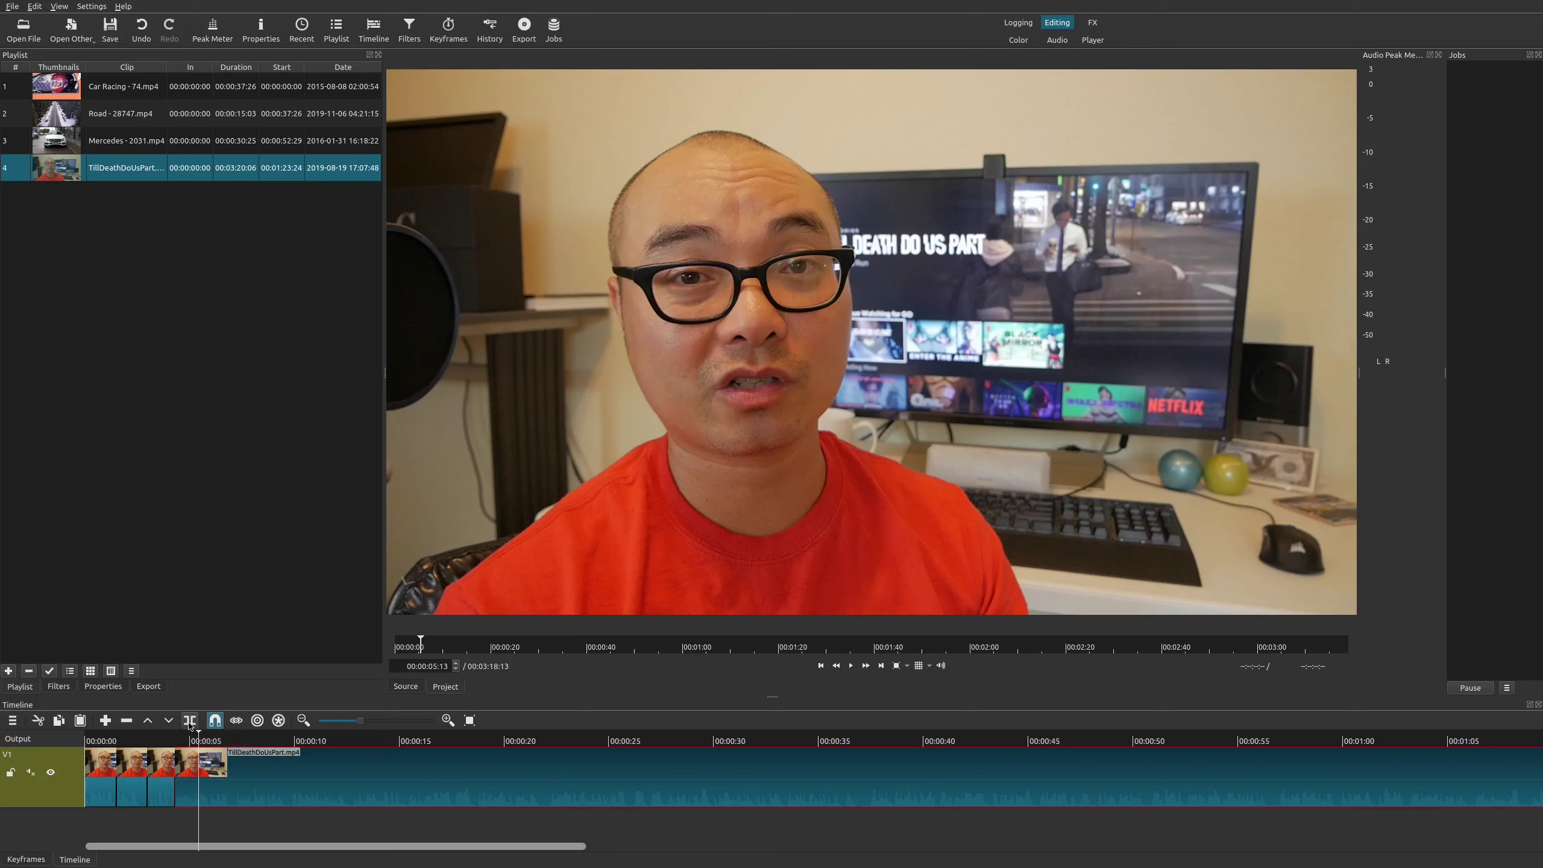
Step: Review the new cuts from the start, then select the second short cut
click(103, 740)
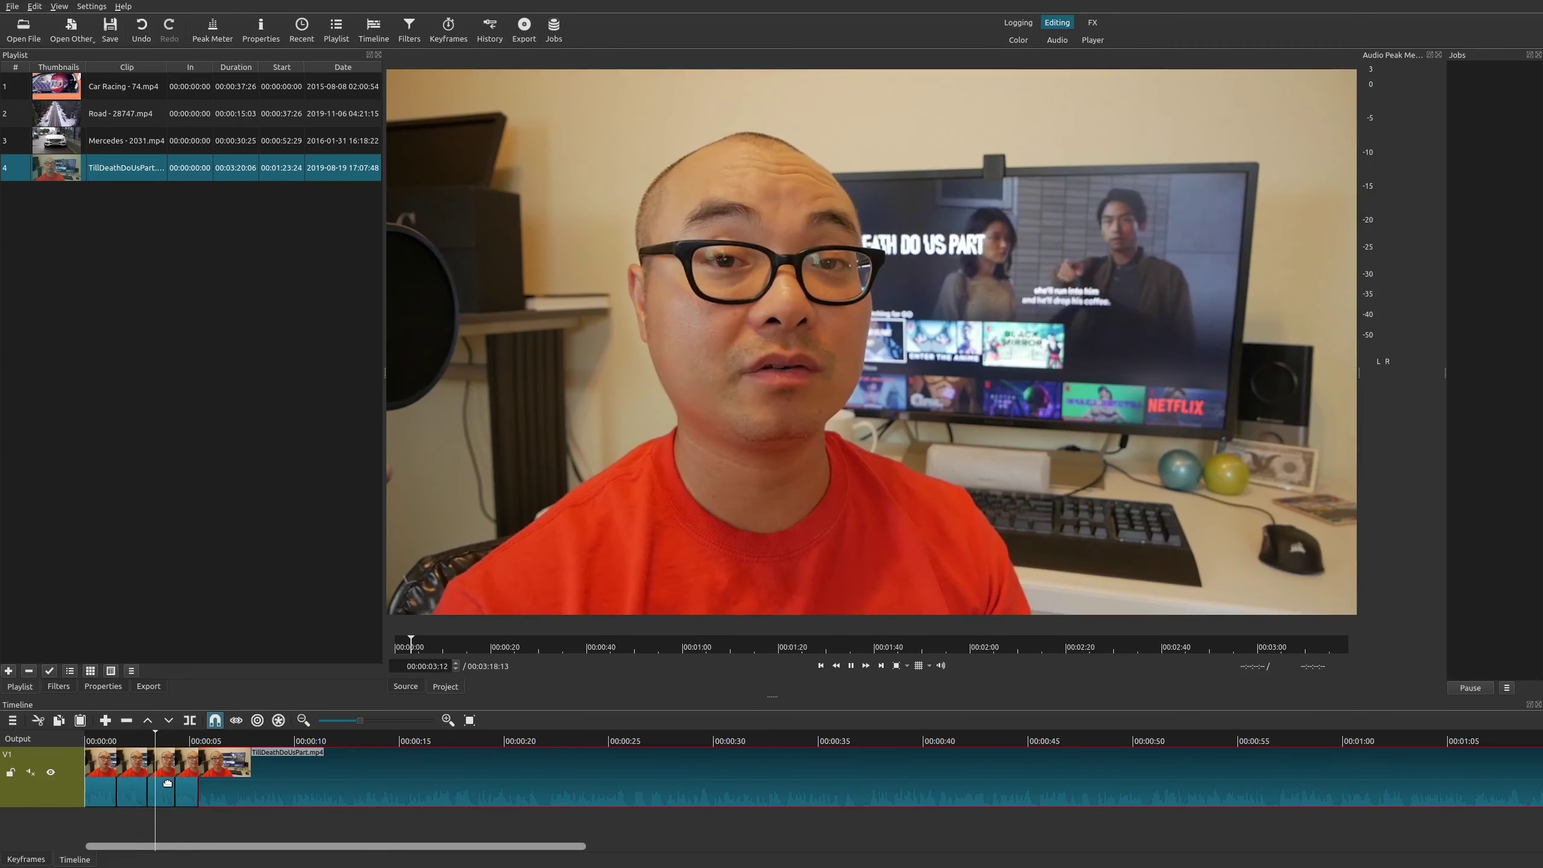
key(space)
click(100, 771)
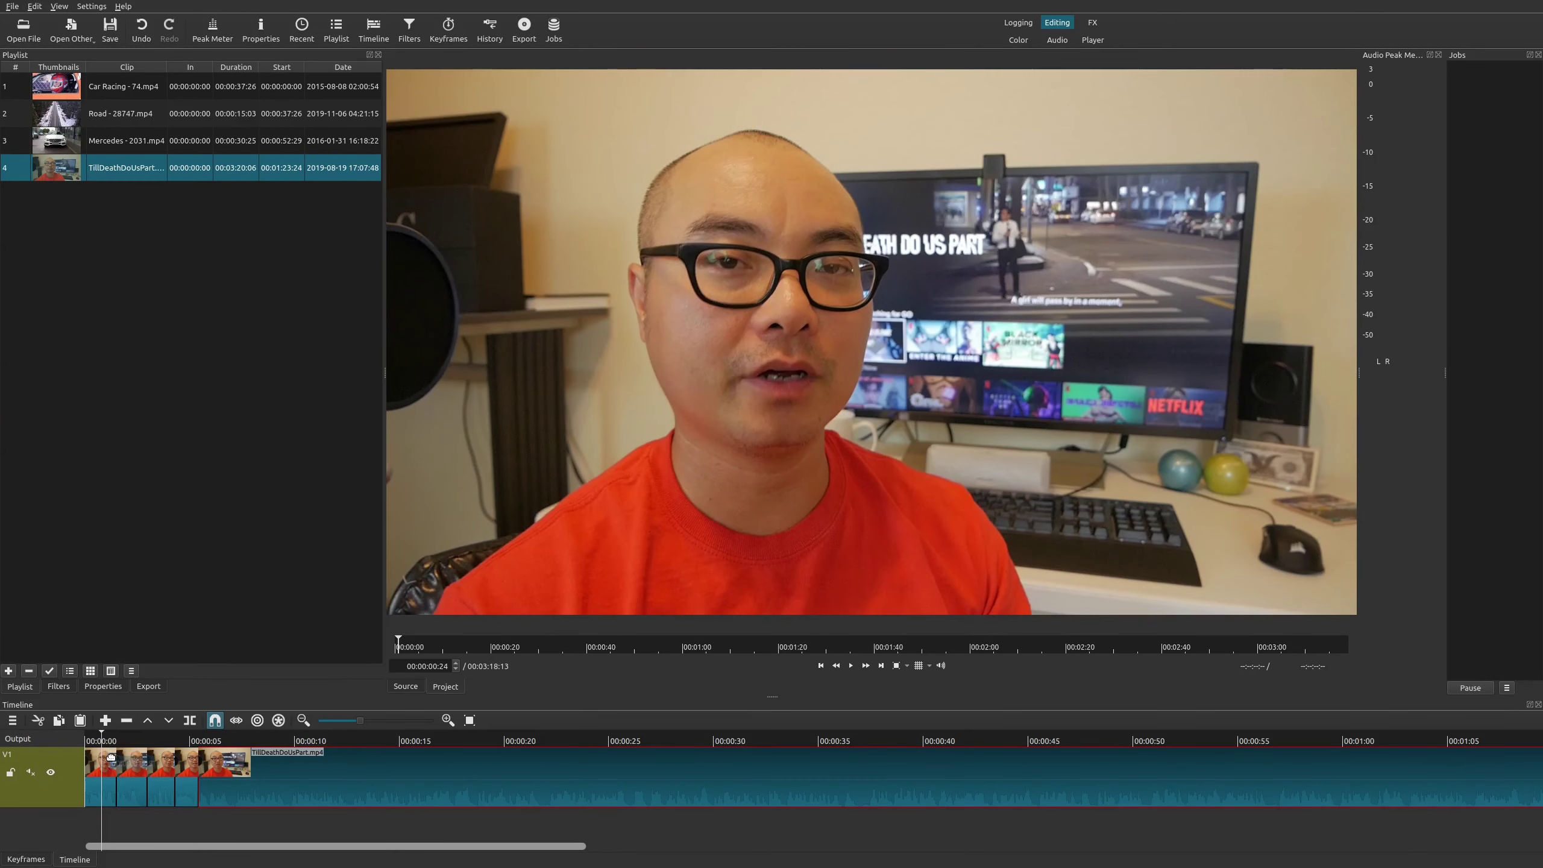
click(101, 772)
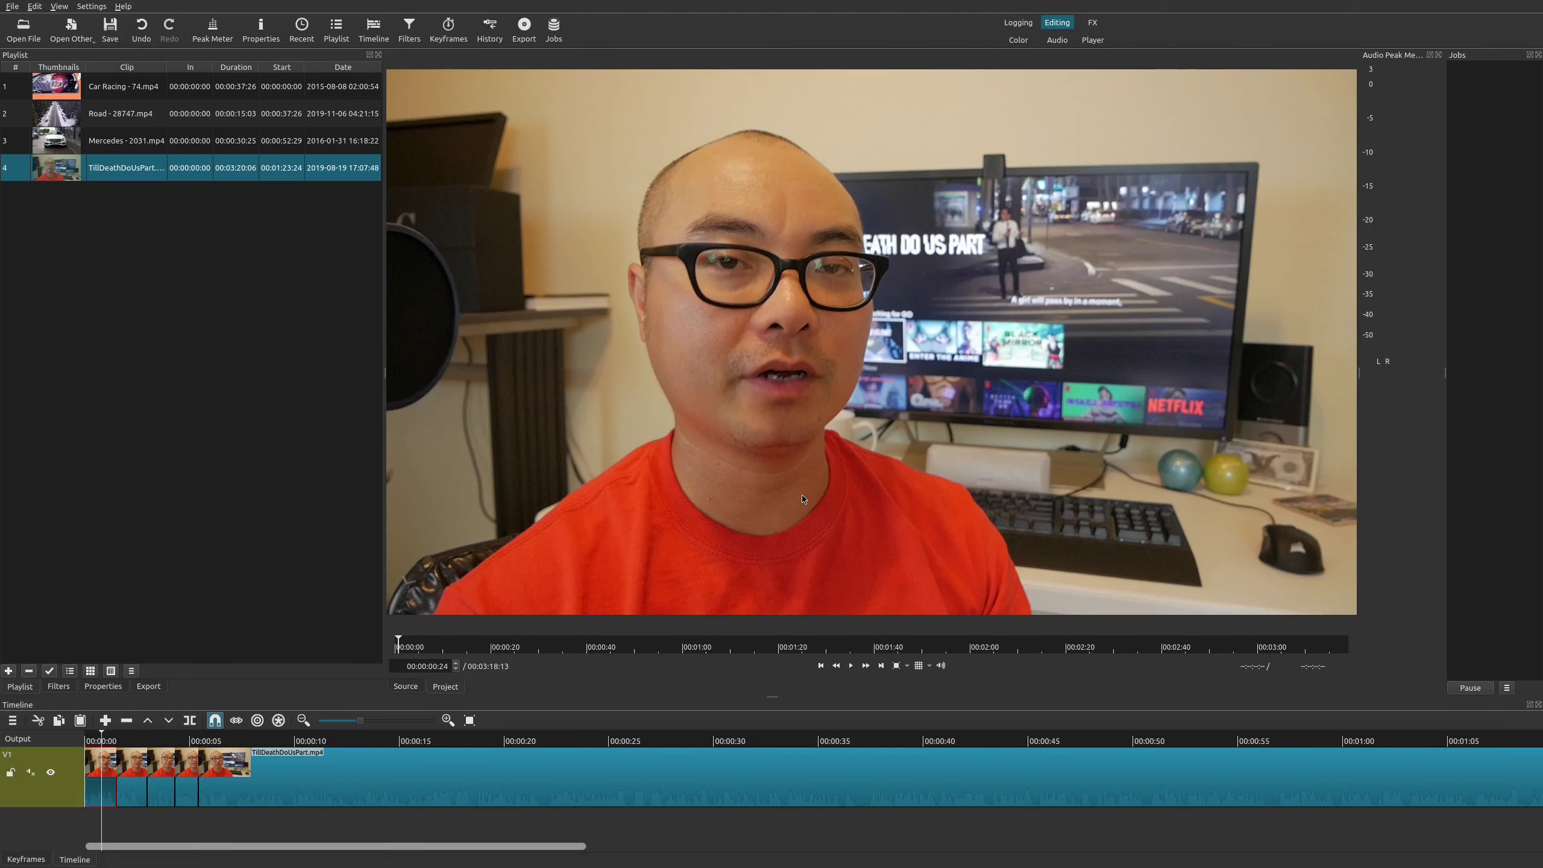
click(132, 740)
click(130, 775)
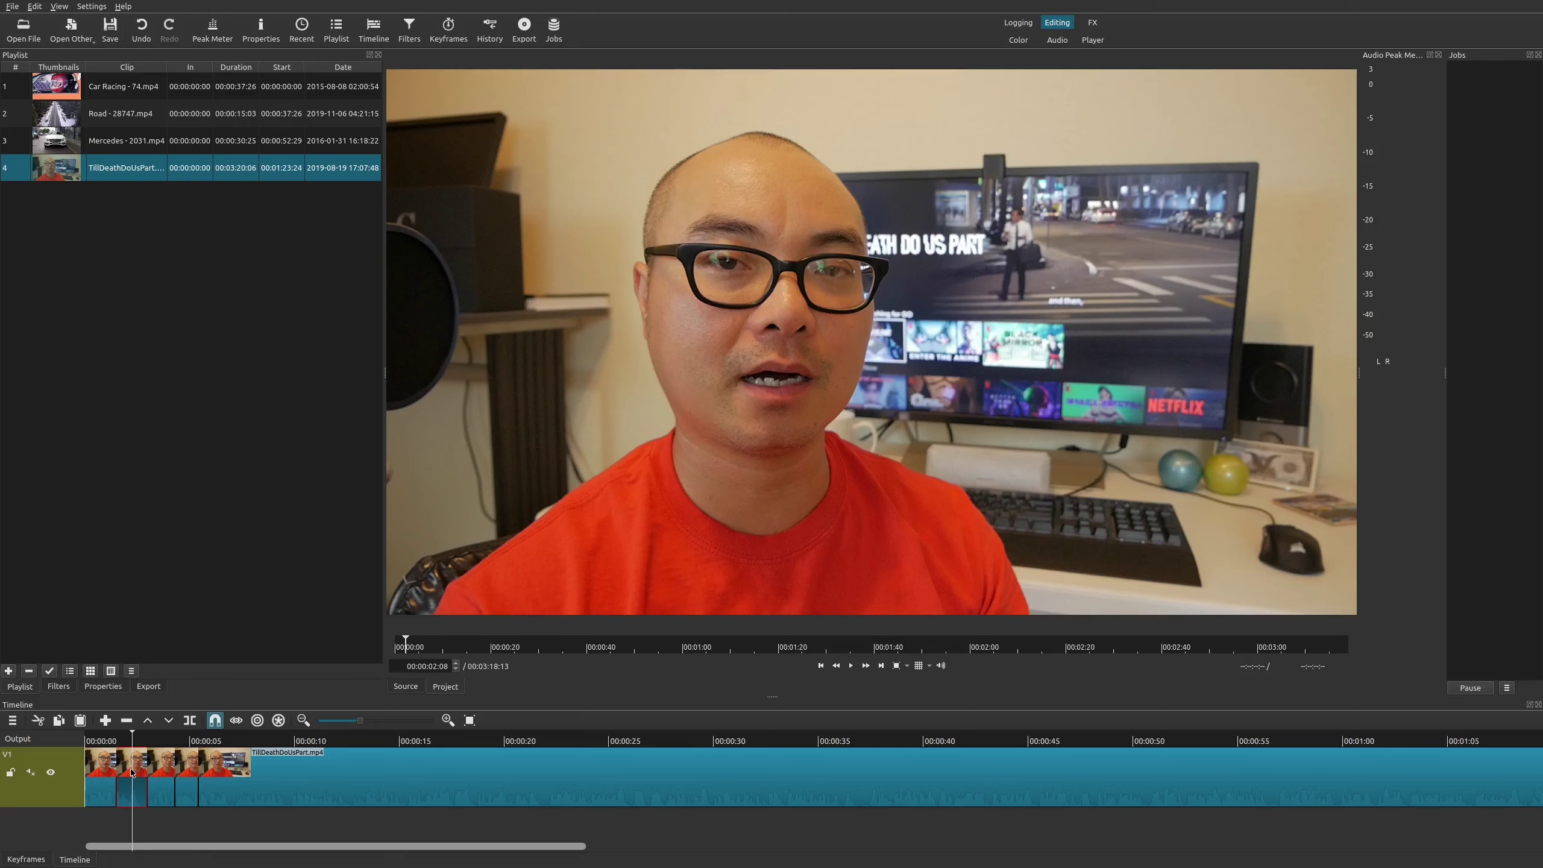
Step: Search the filters for 'siz' and add Size, Position & Rotate to the second cut
click(59, 685)
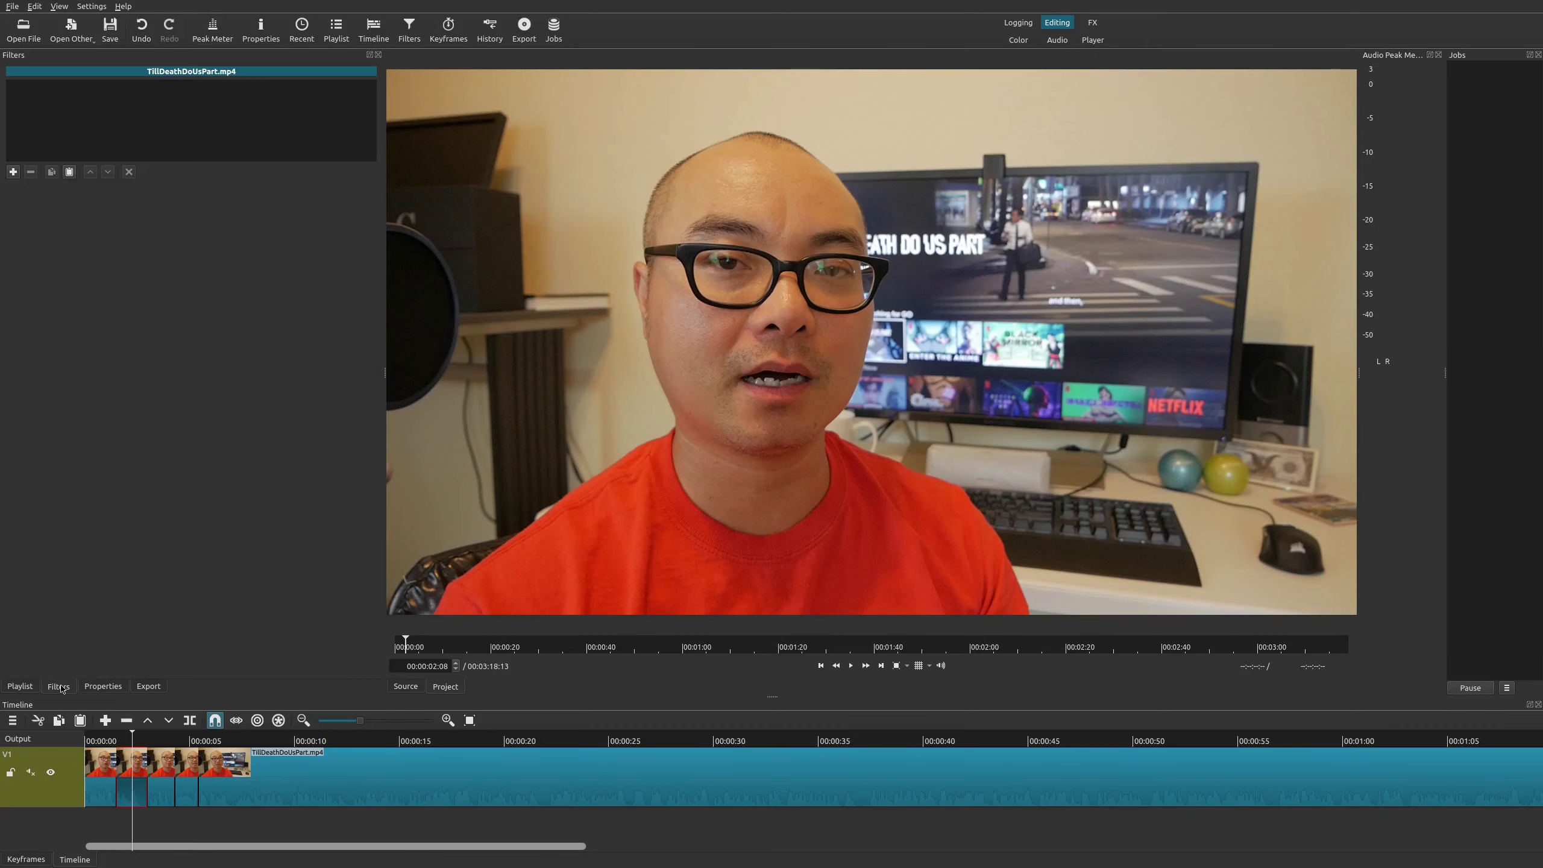
click(13, 172)
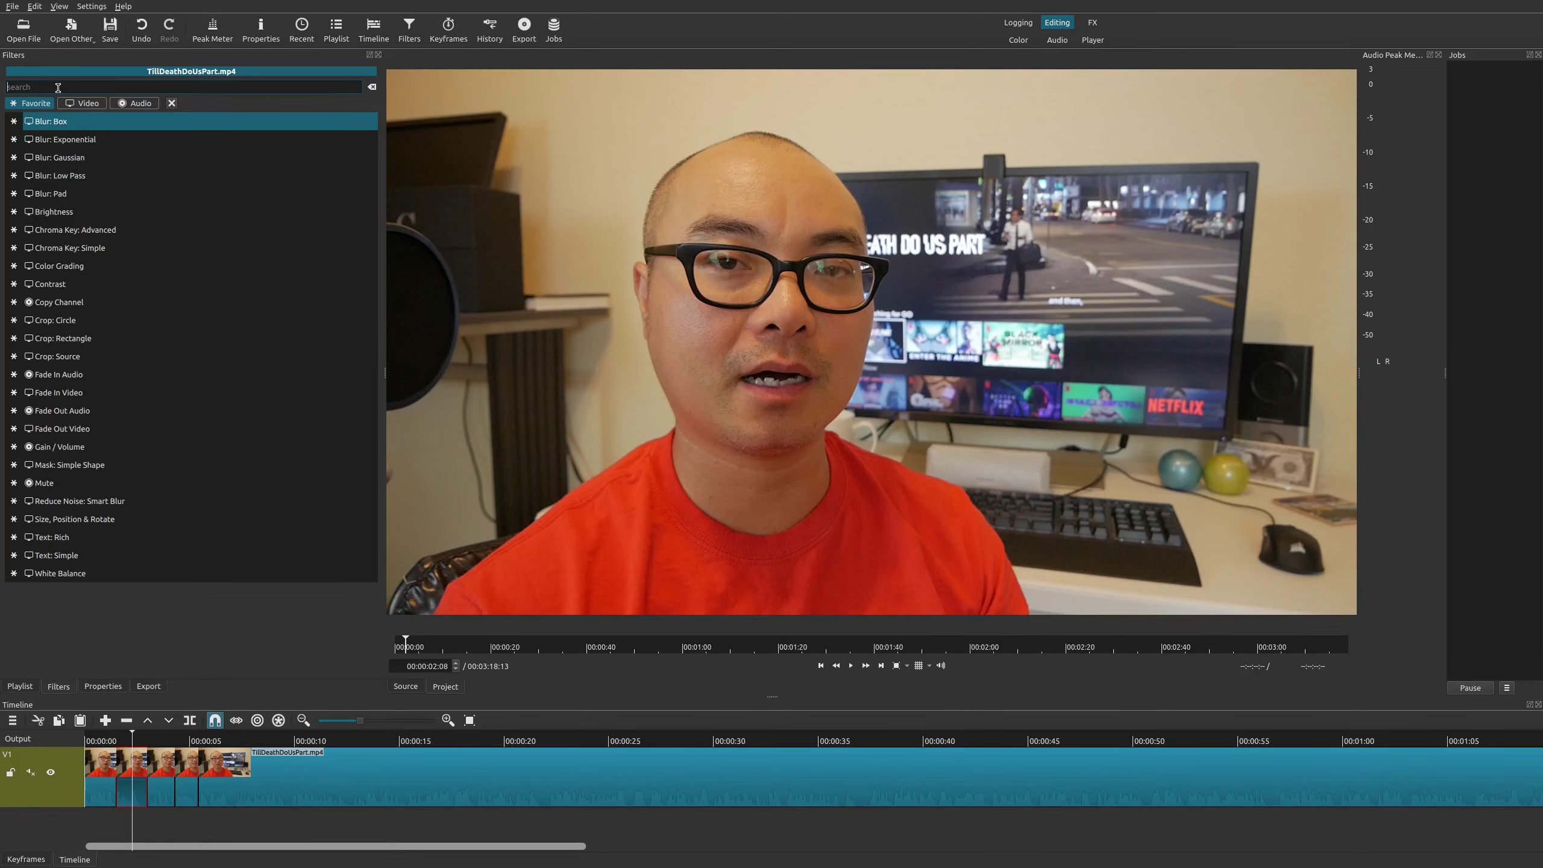
text(size)
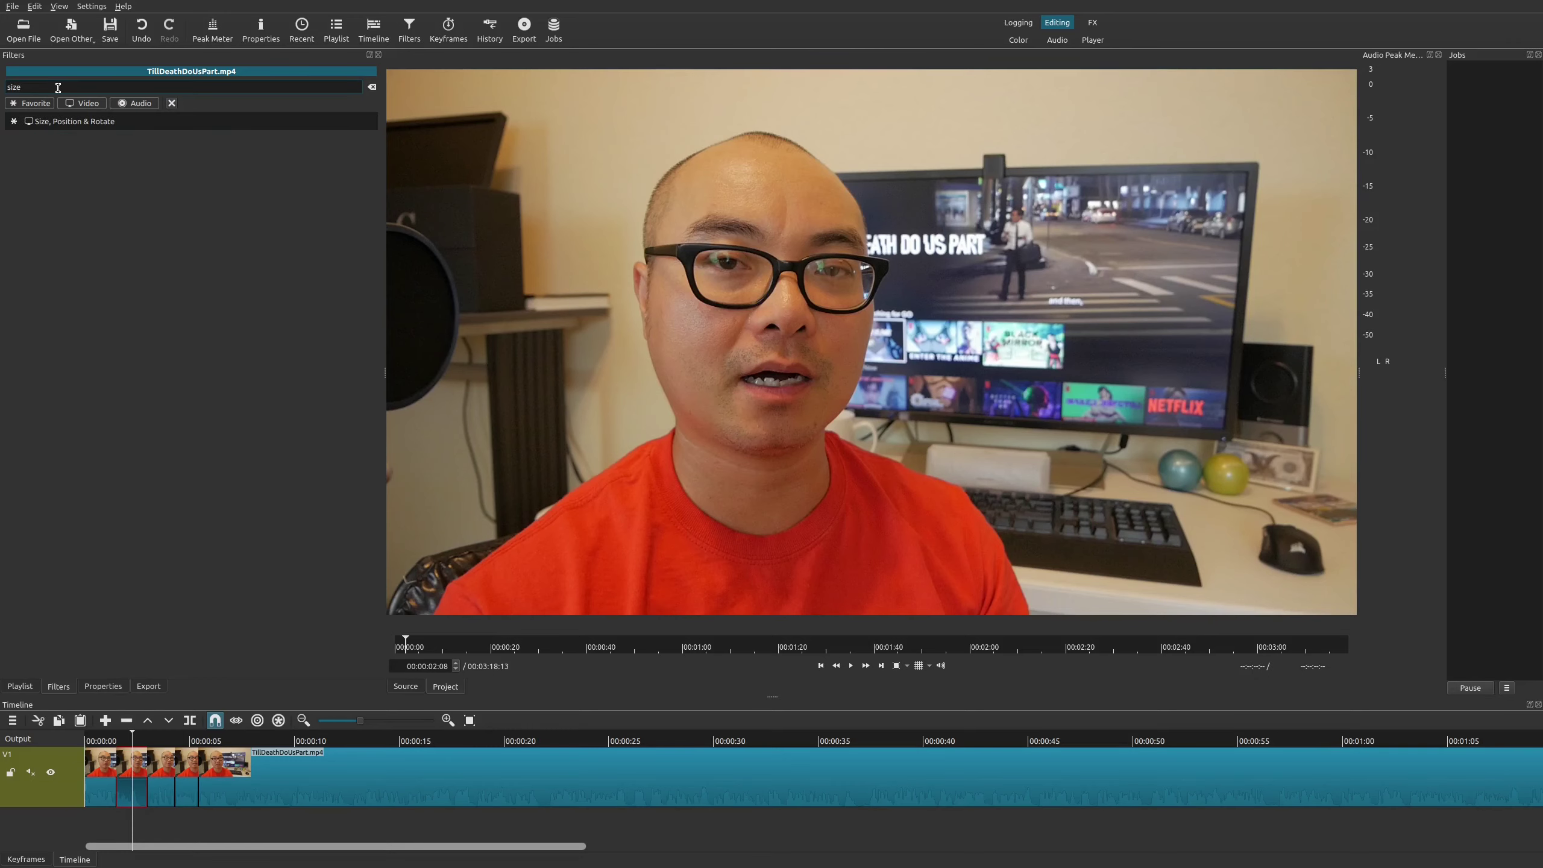
click(70, 124)
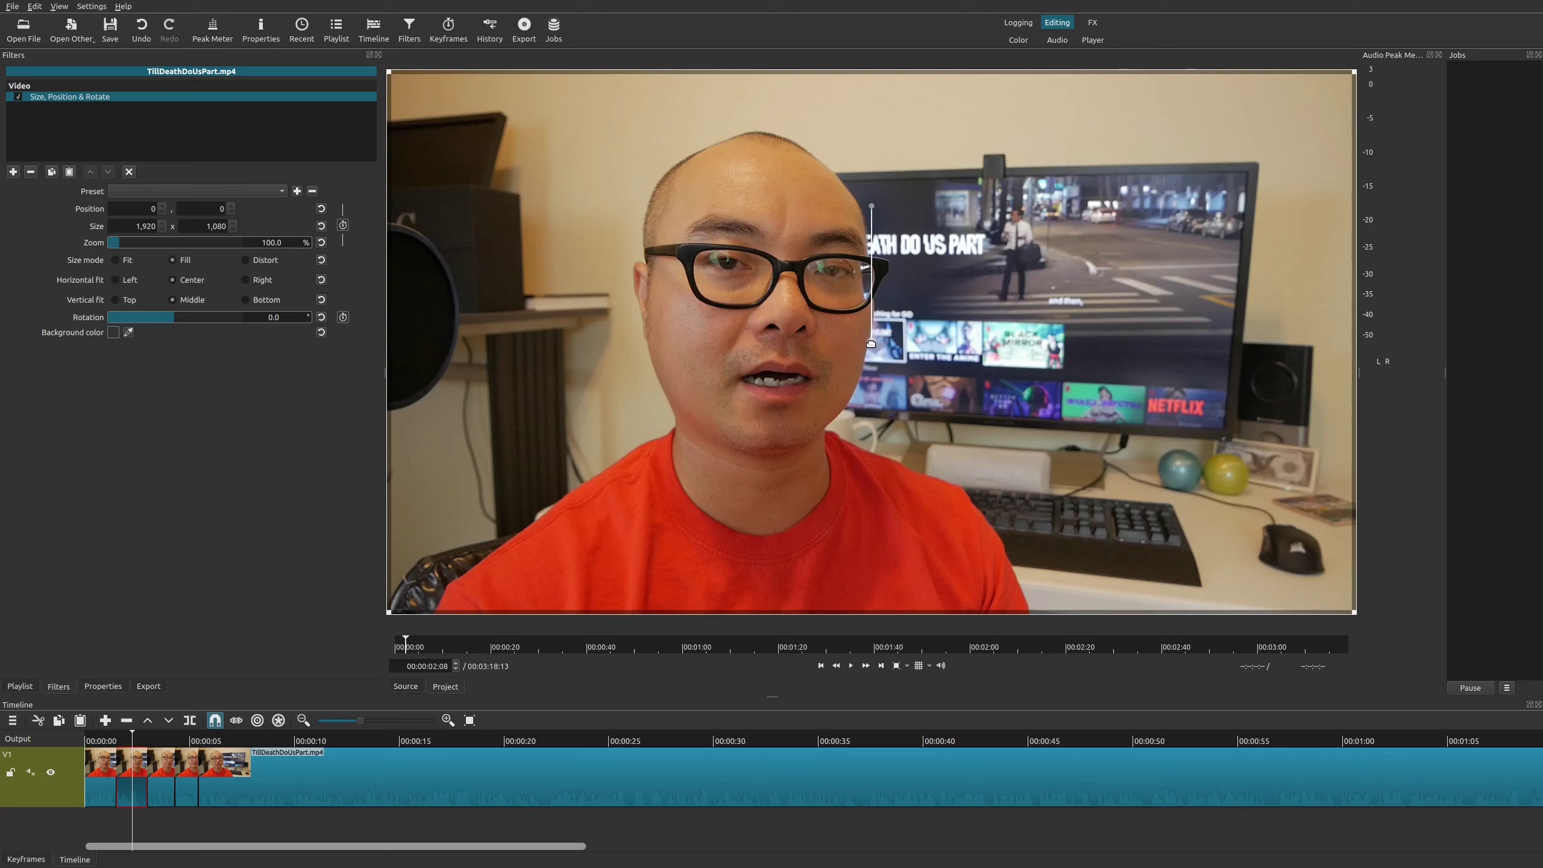
Step: Undo the trial frame drags, reset zoom and position, then zoom the cut to 122.7%
drag(870, 347, 925, 408)
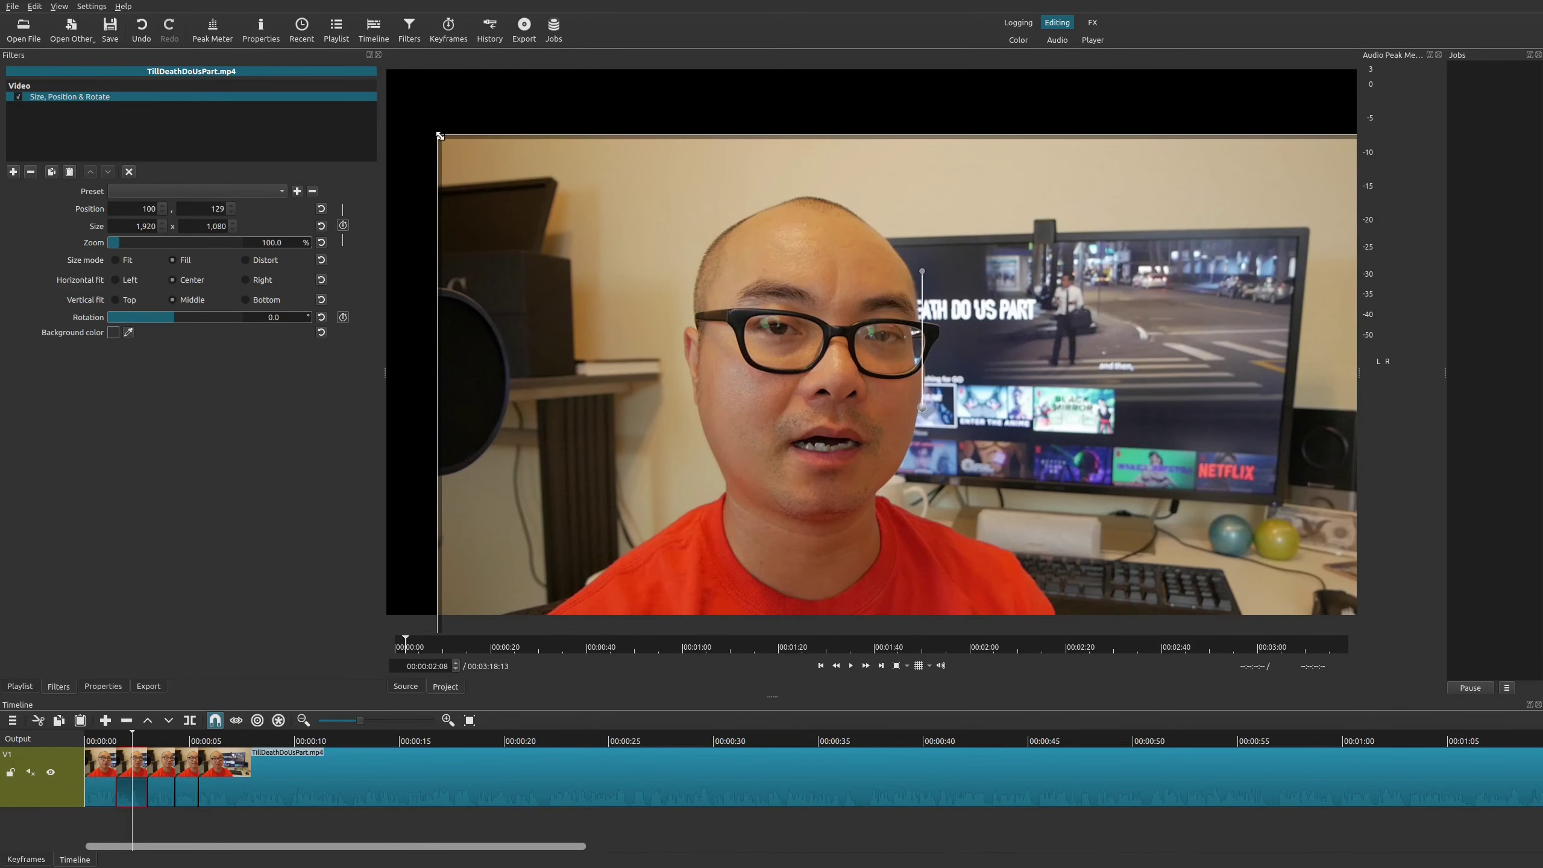
drag(440, 135, 306, 44)
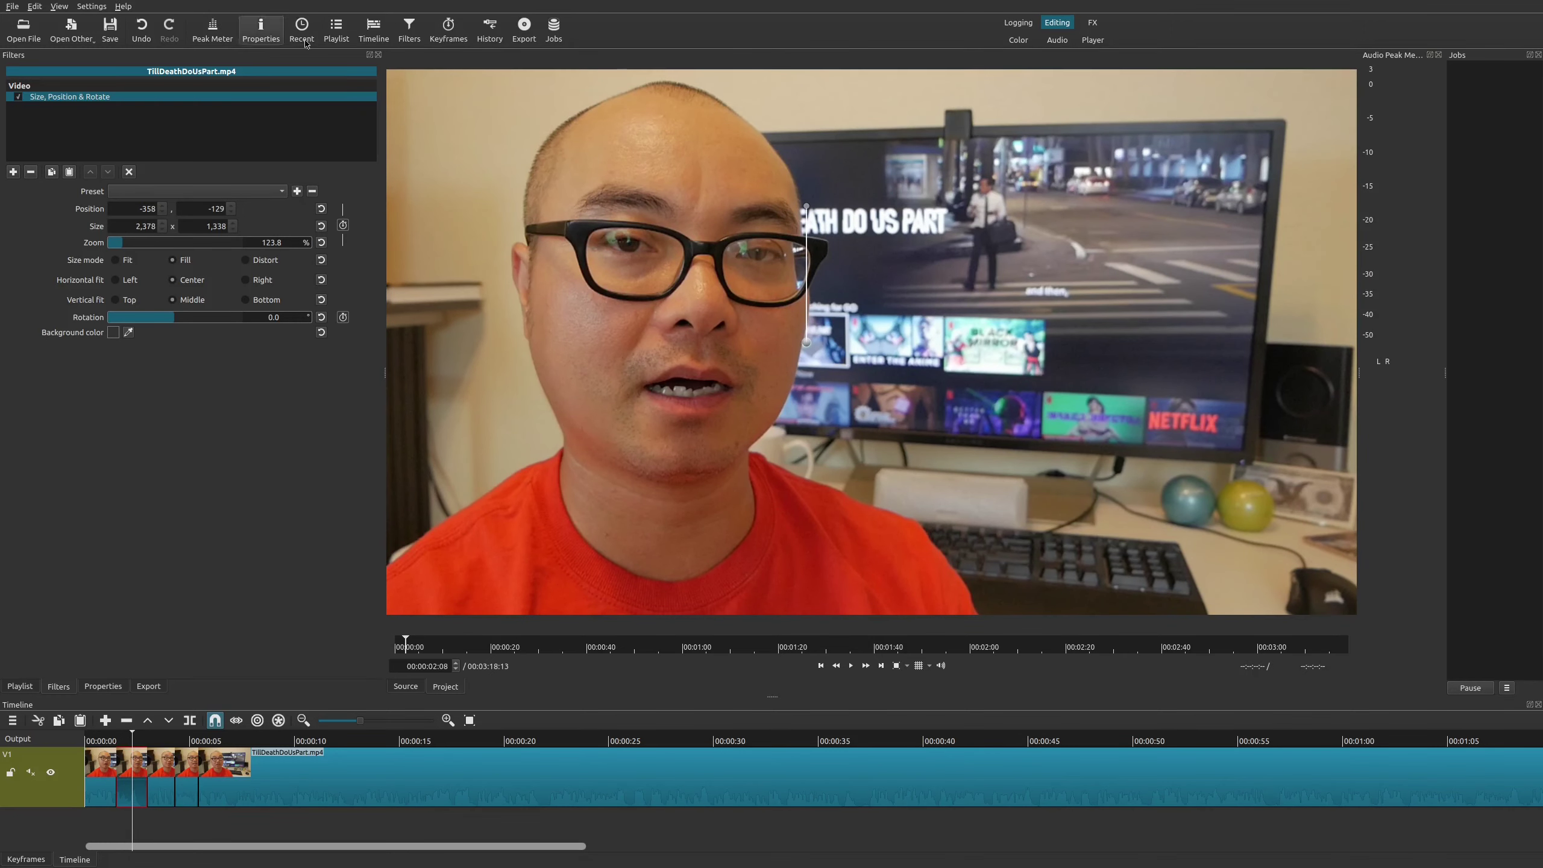
drag(815, 339, 884, 340)
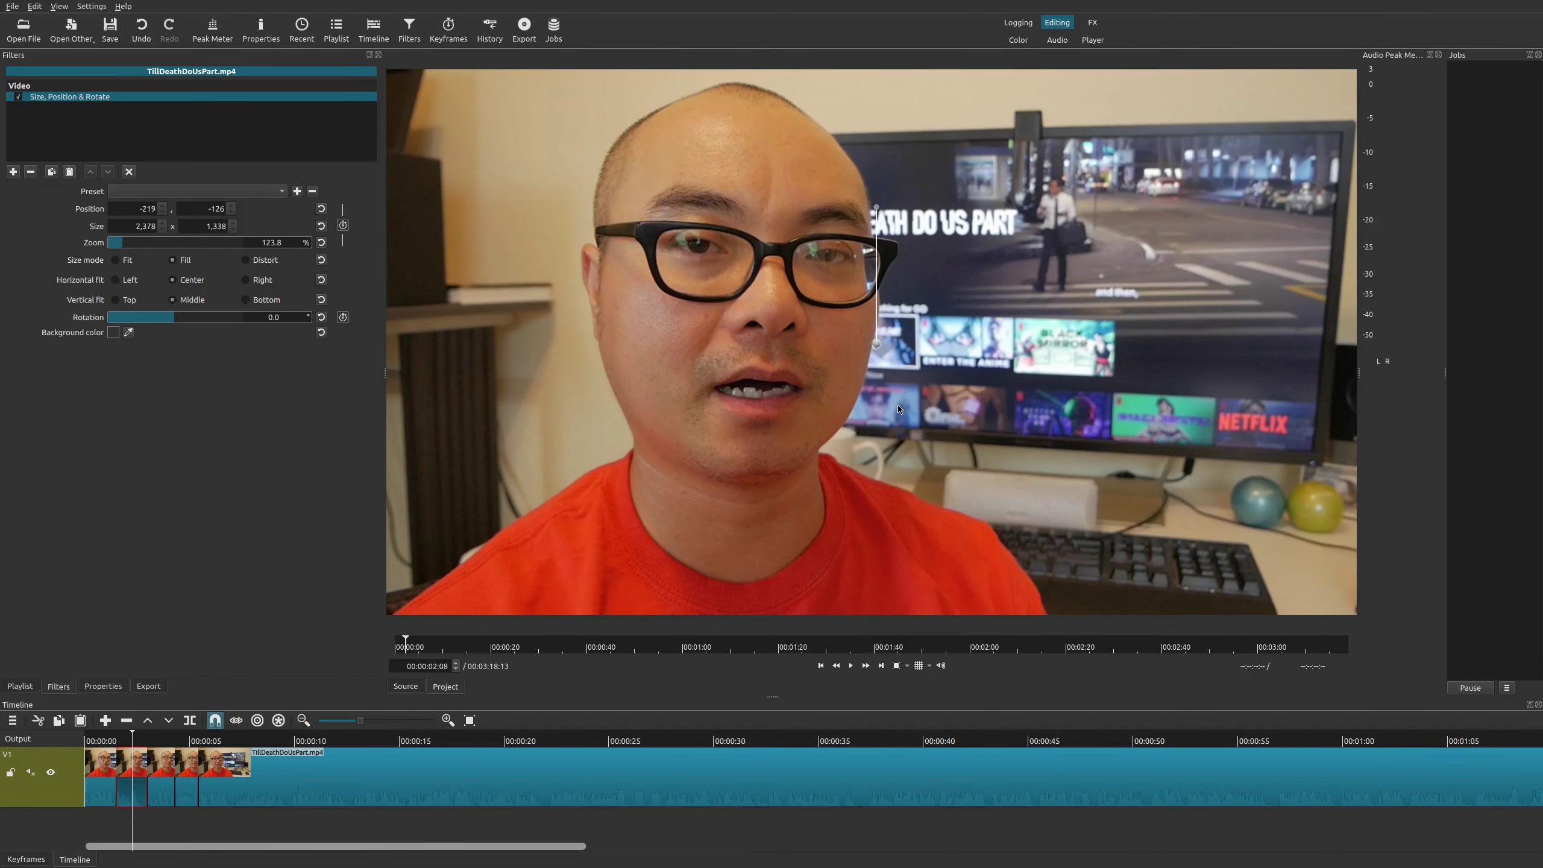
drag(899, 409, 885, 314)
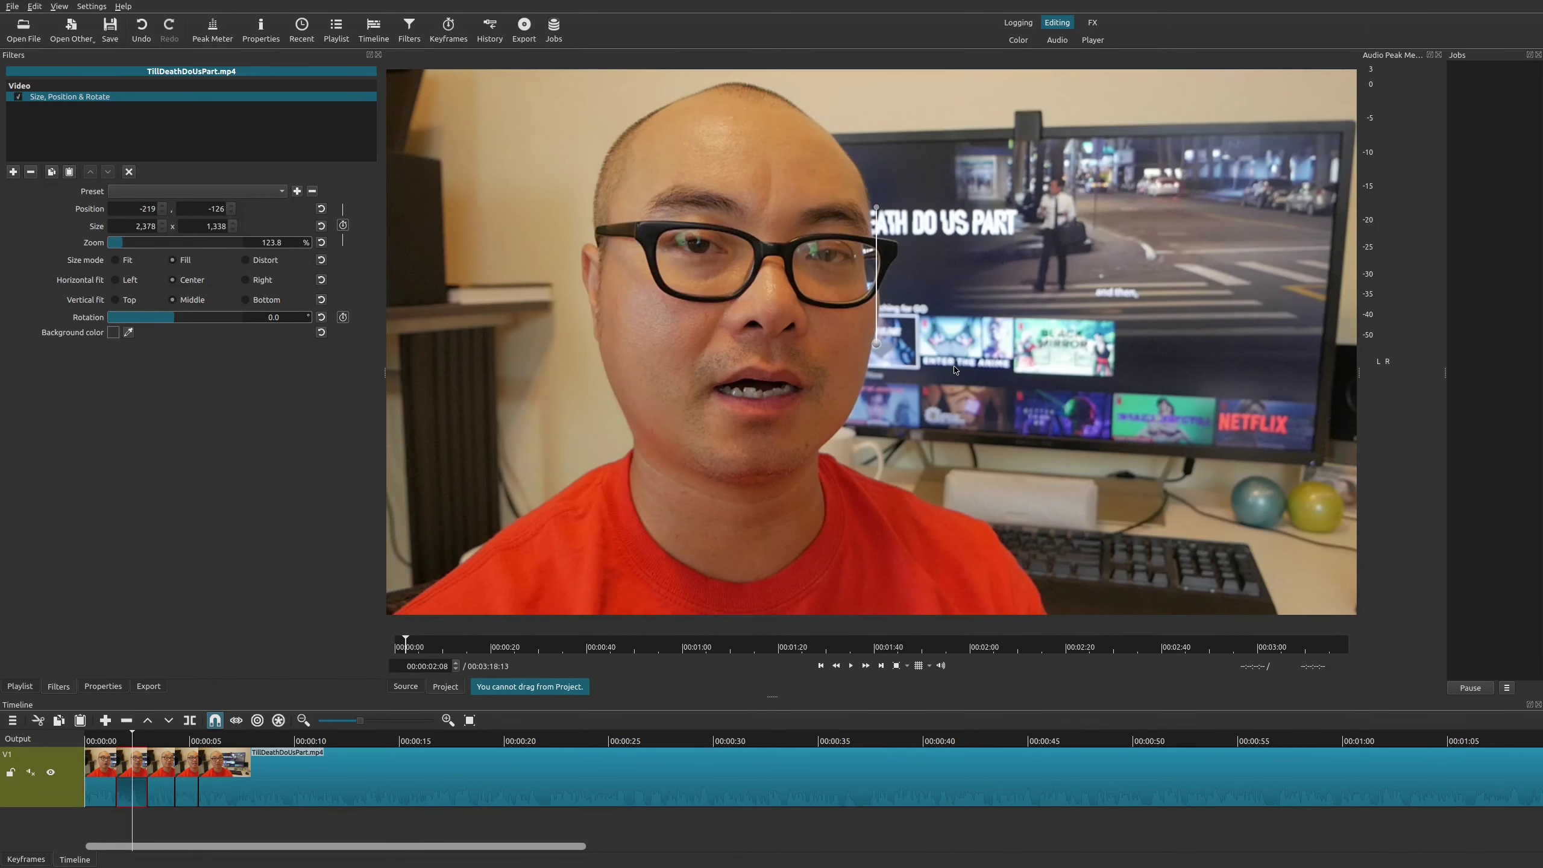
key(ctrl+z)
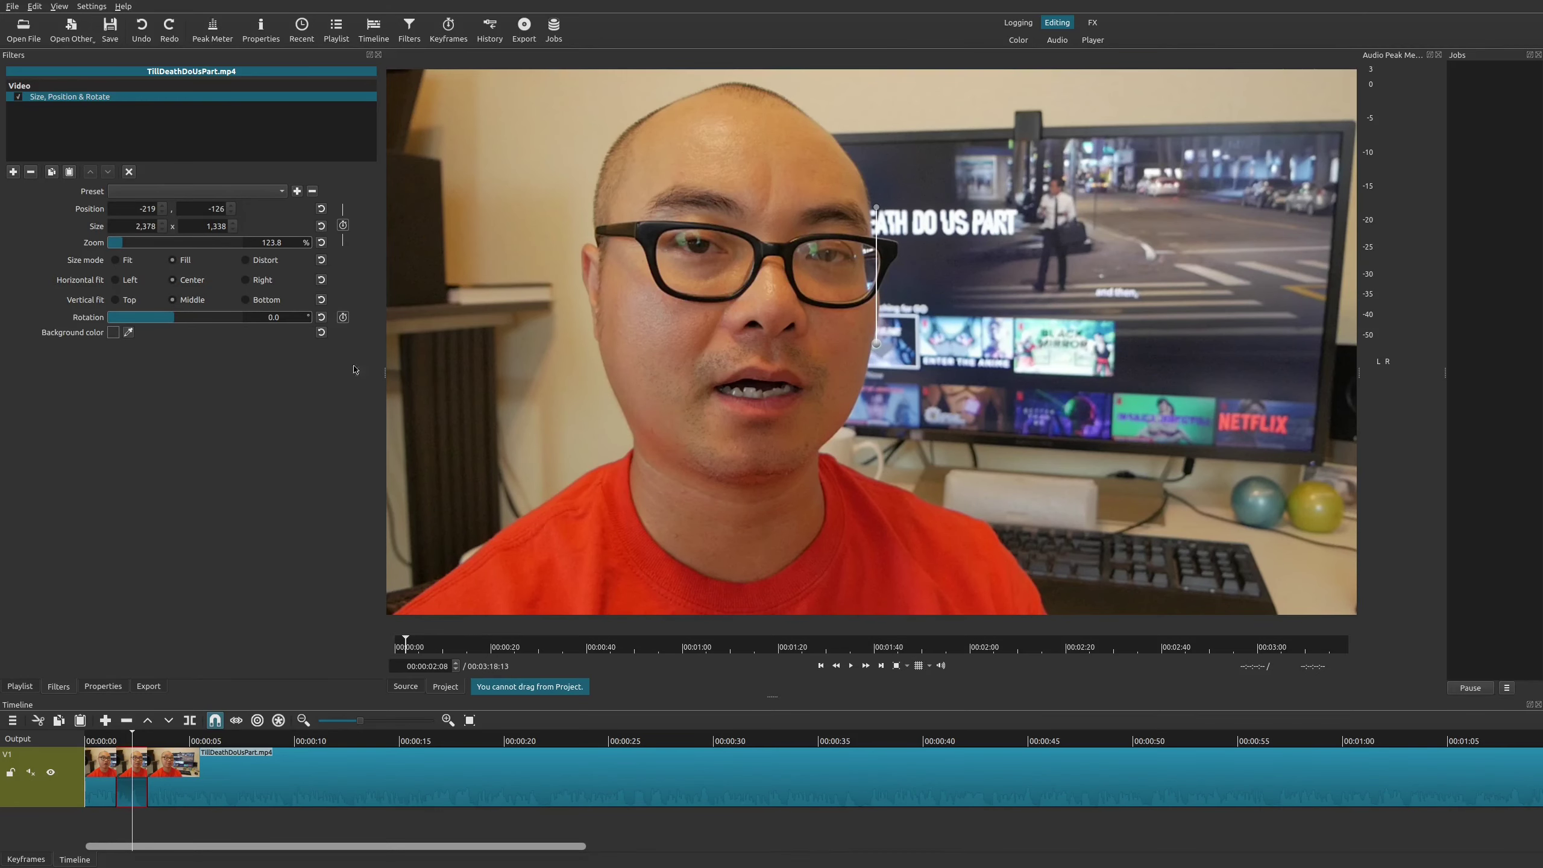
click(321, 243)
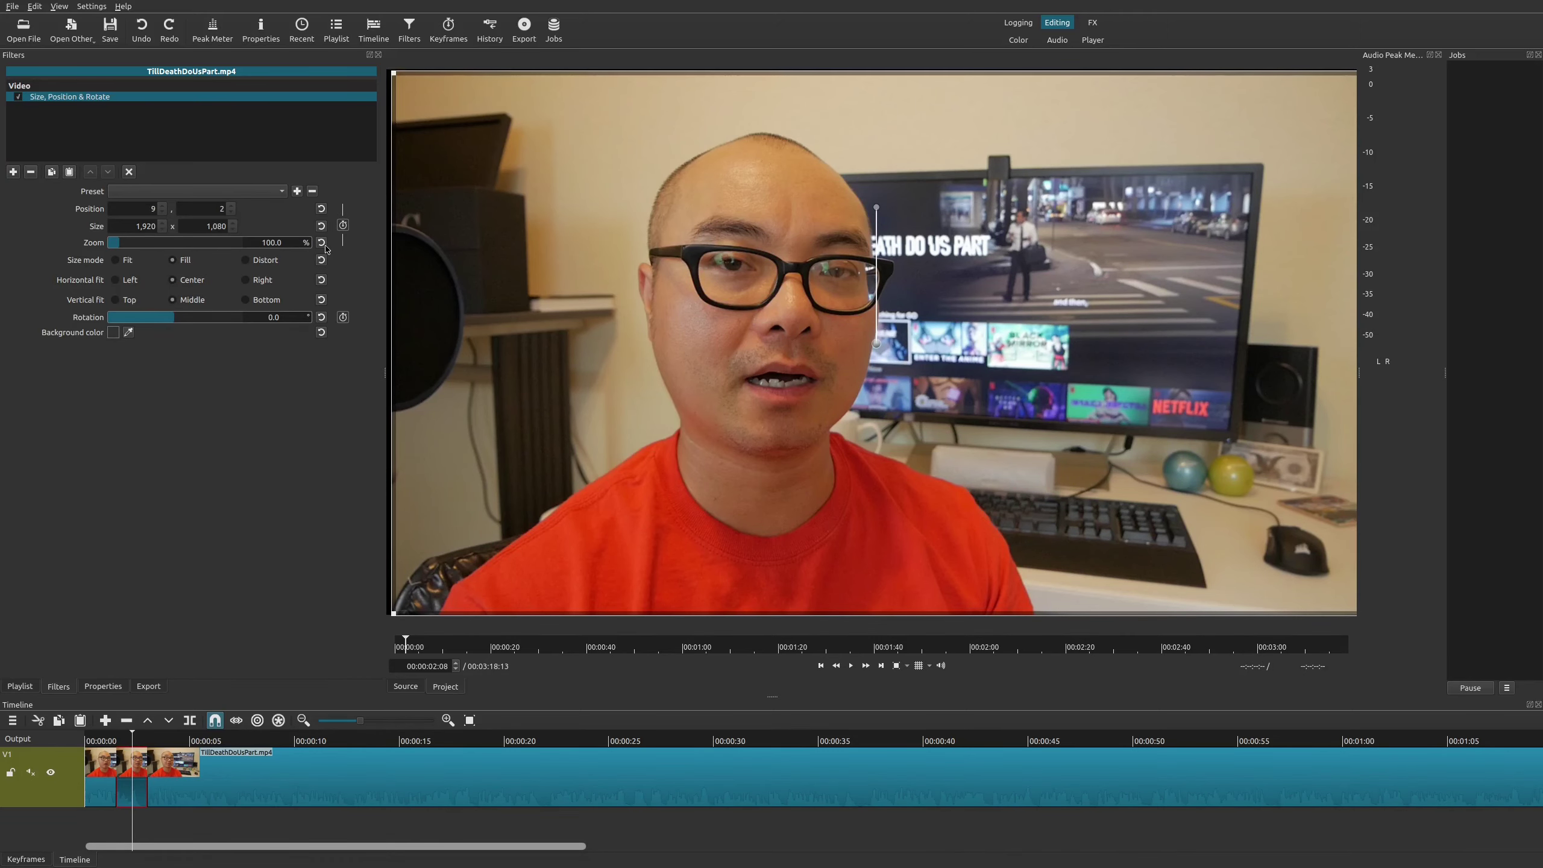
click(321, 208)
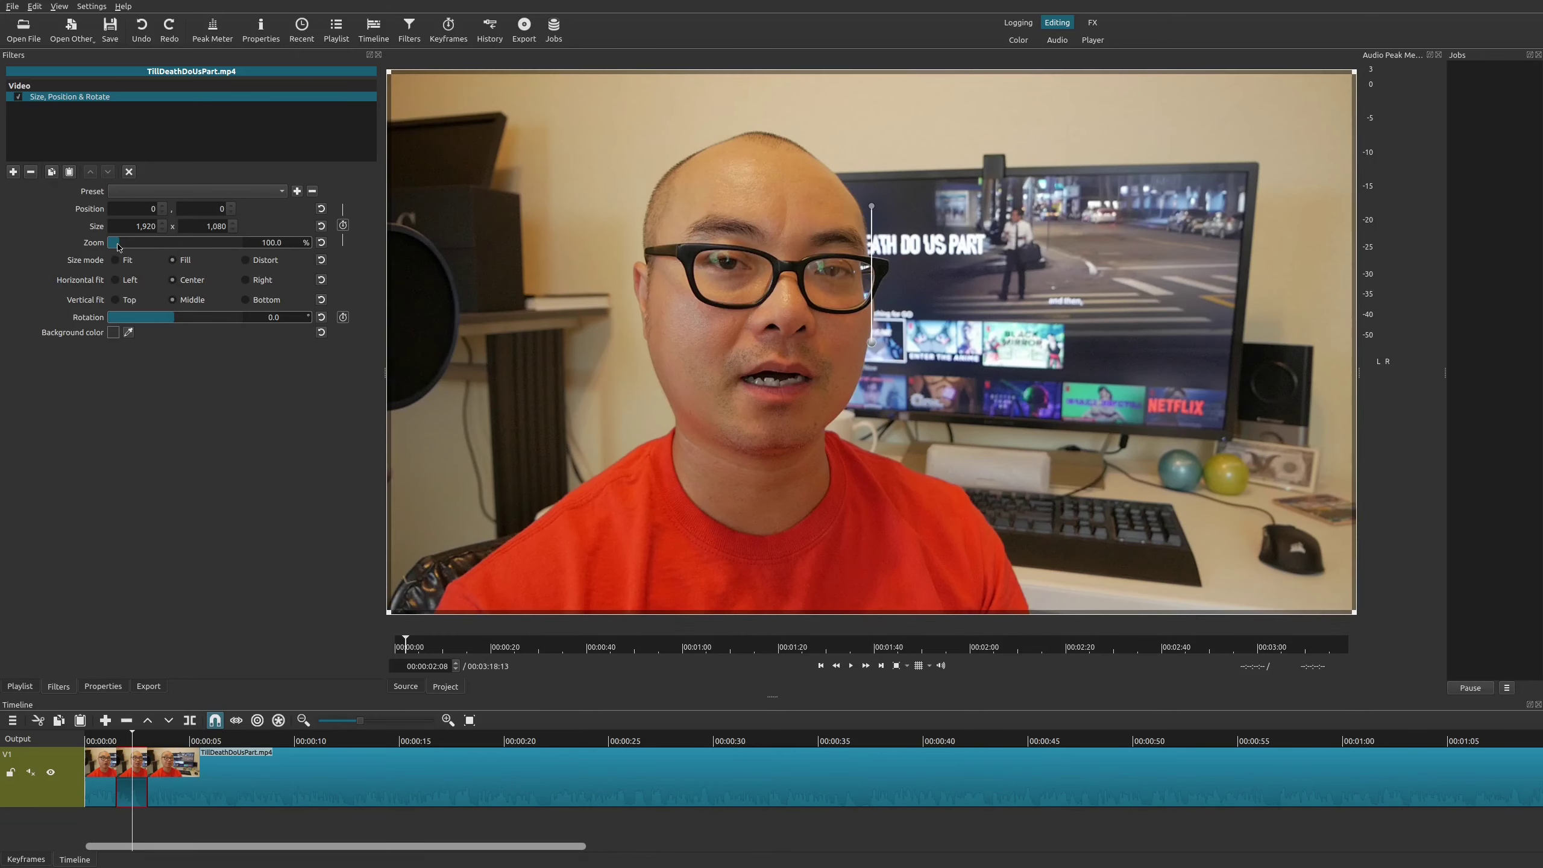
drag(118, 245, 124, 246)
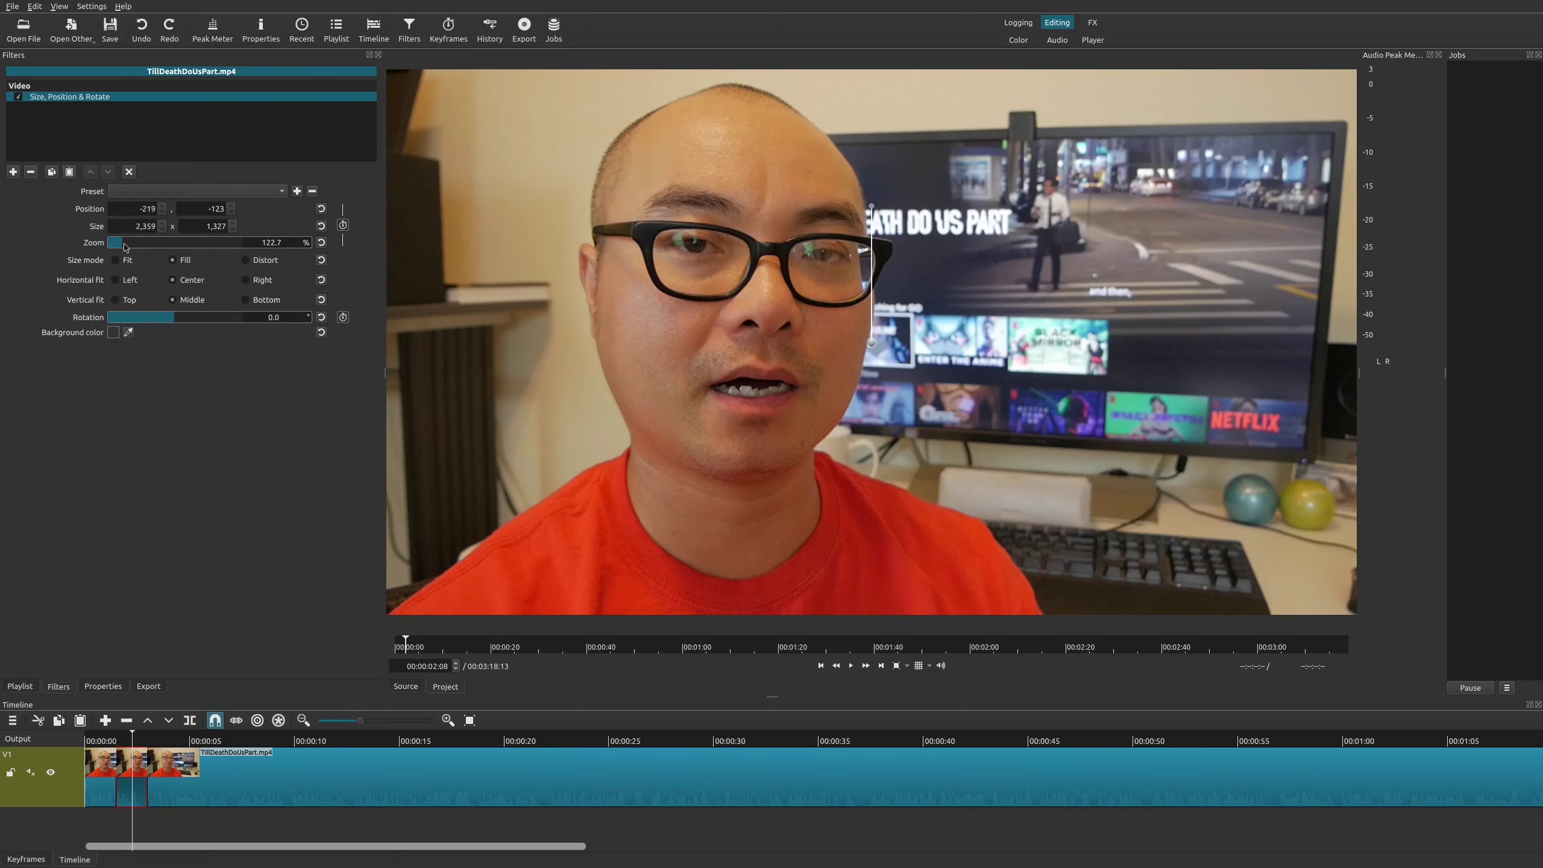
Step: Raise the filter's zoom to 127.3%, nudging Position X one pixel right and back
drag(125, 246, 125, 246)
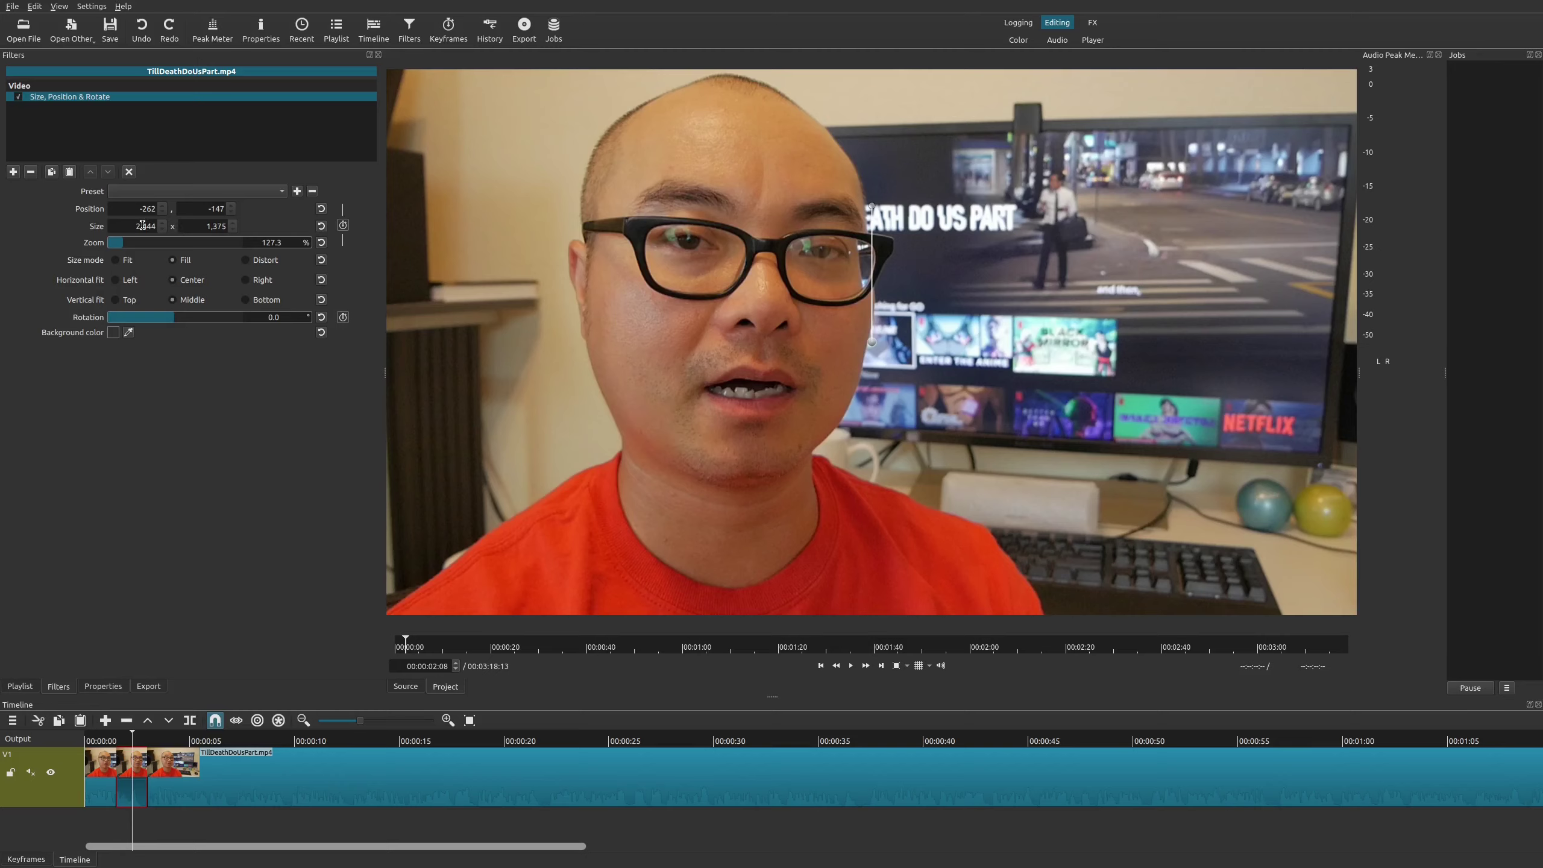
click(163, 207)
click(163, 212)
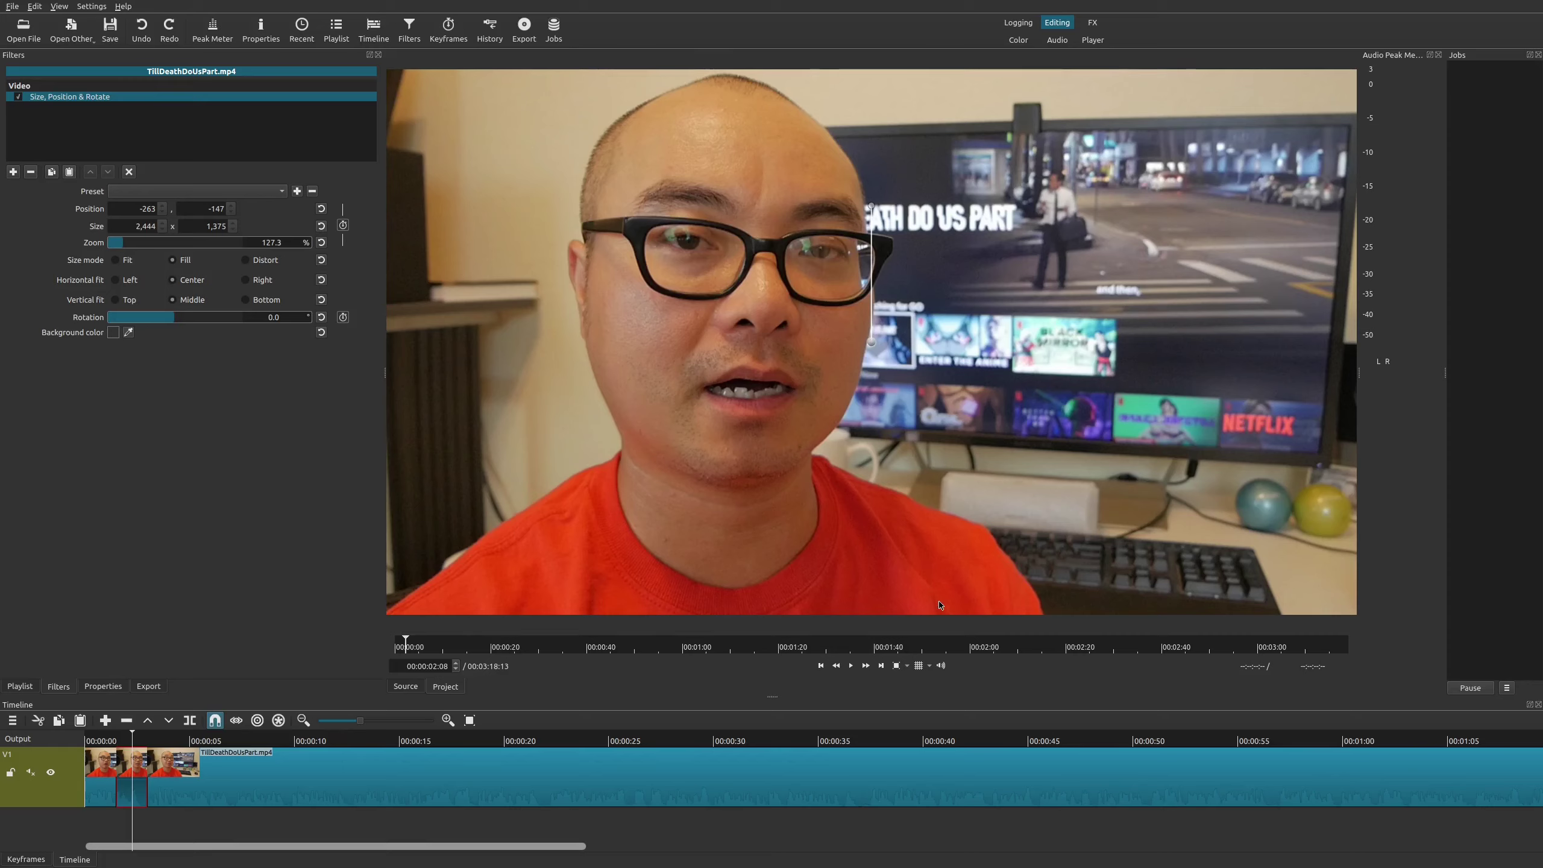
Step: With the grid shown, drag the video to centre the face and set zoom to 136.1%
click(918, 666)
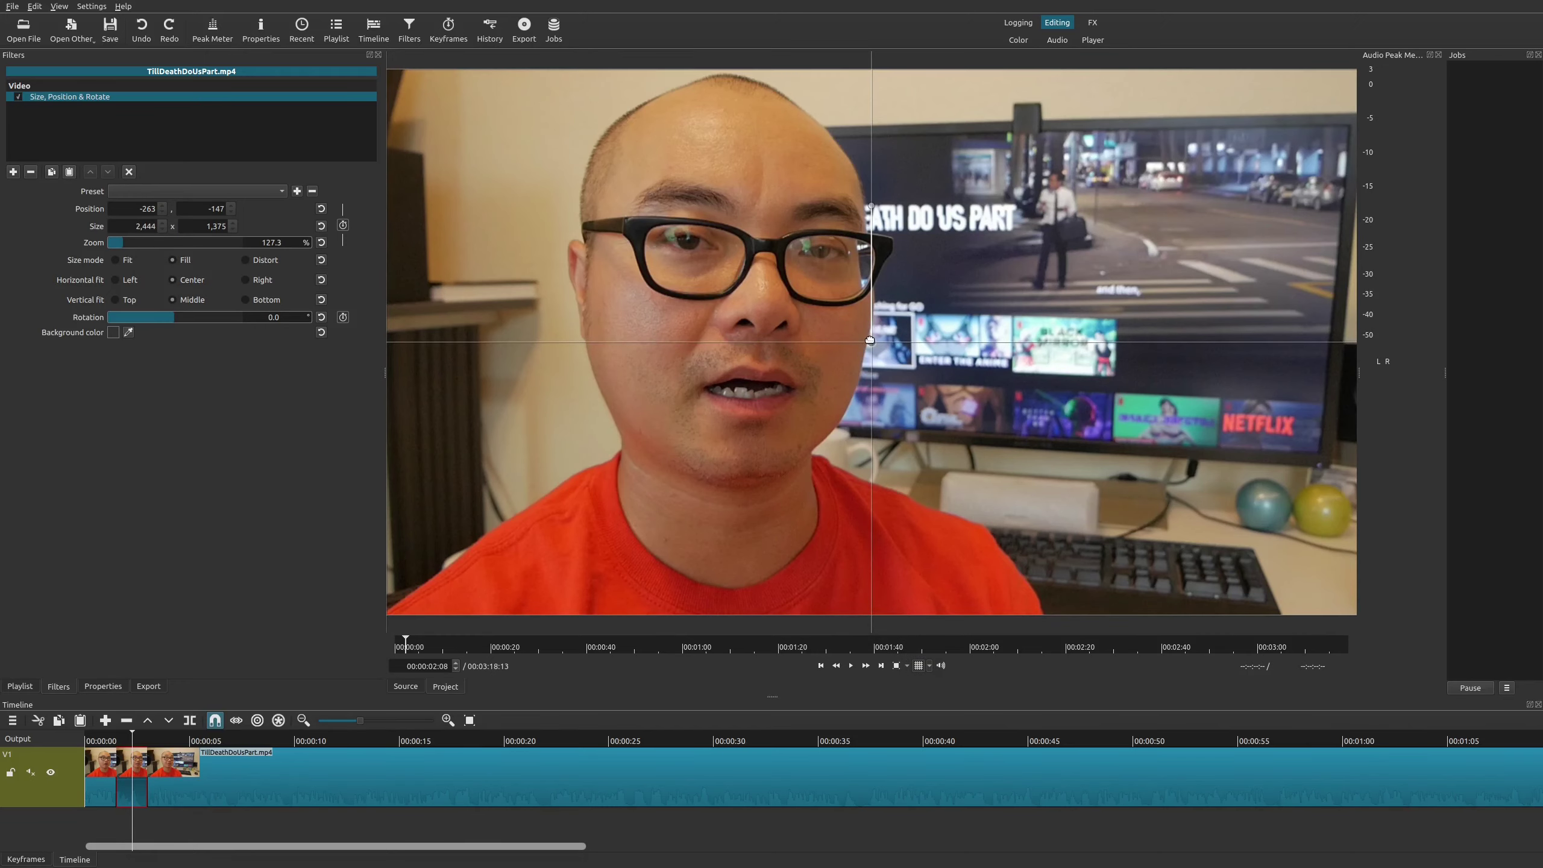
drag(871, 342, 980, 368)
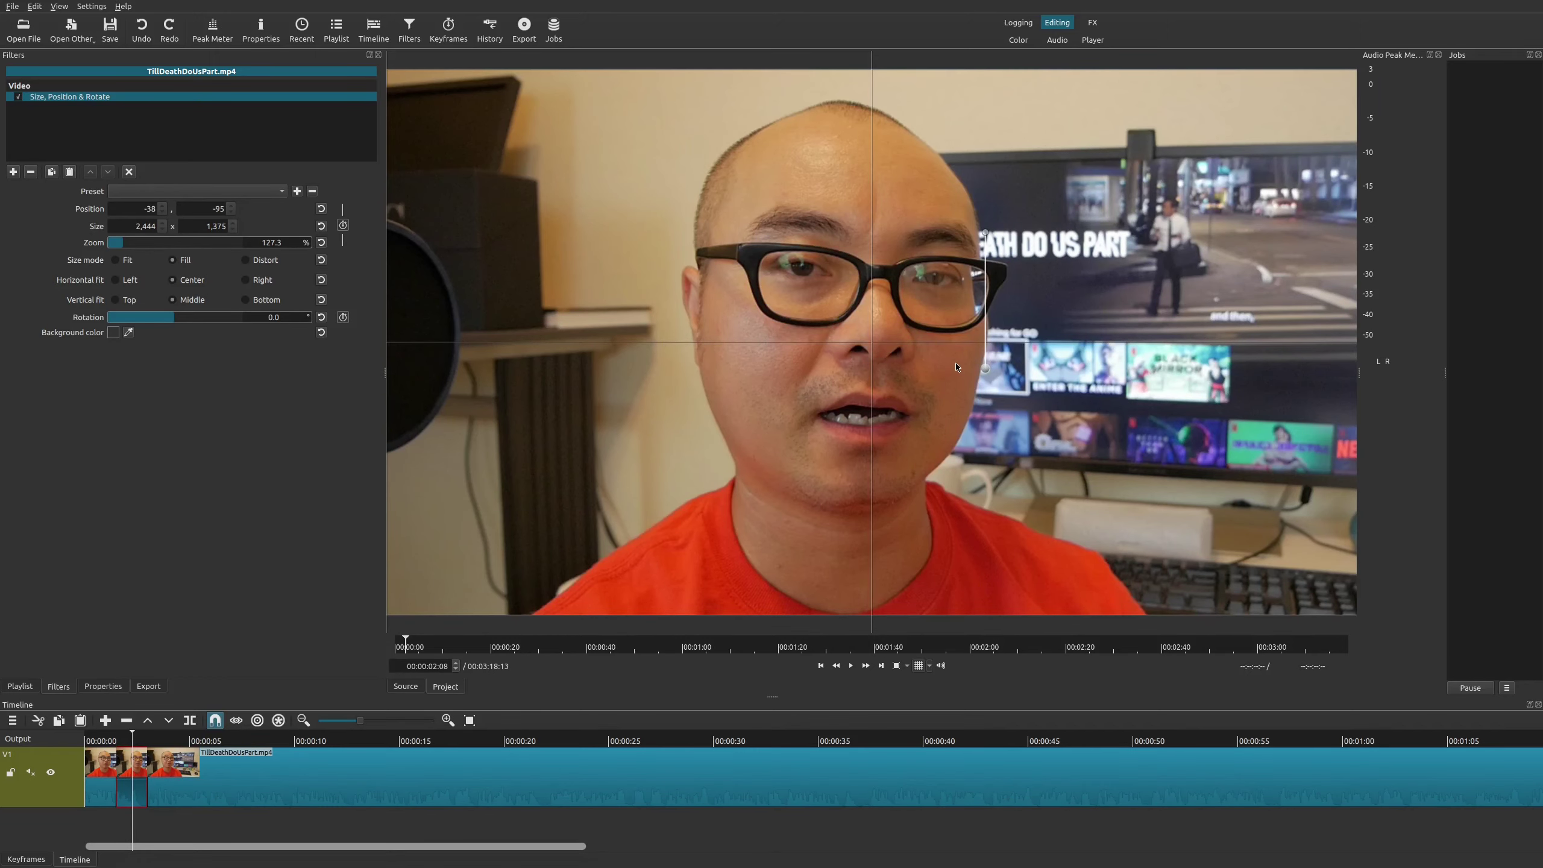
mouse_move(990, 369)
mouse_down()
mouse_move(991, 341)
mouse_move(1003, 350)
mouse_up()
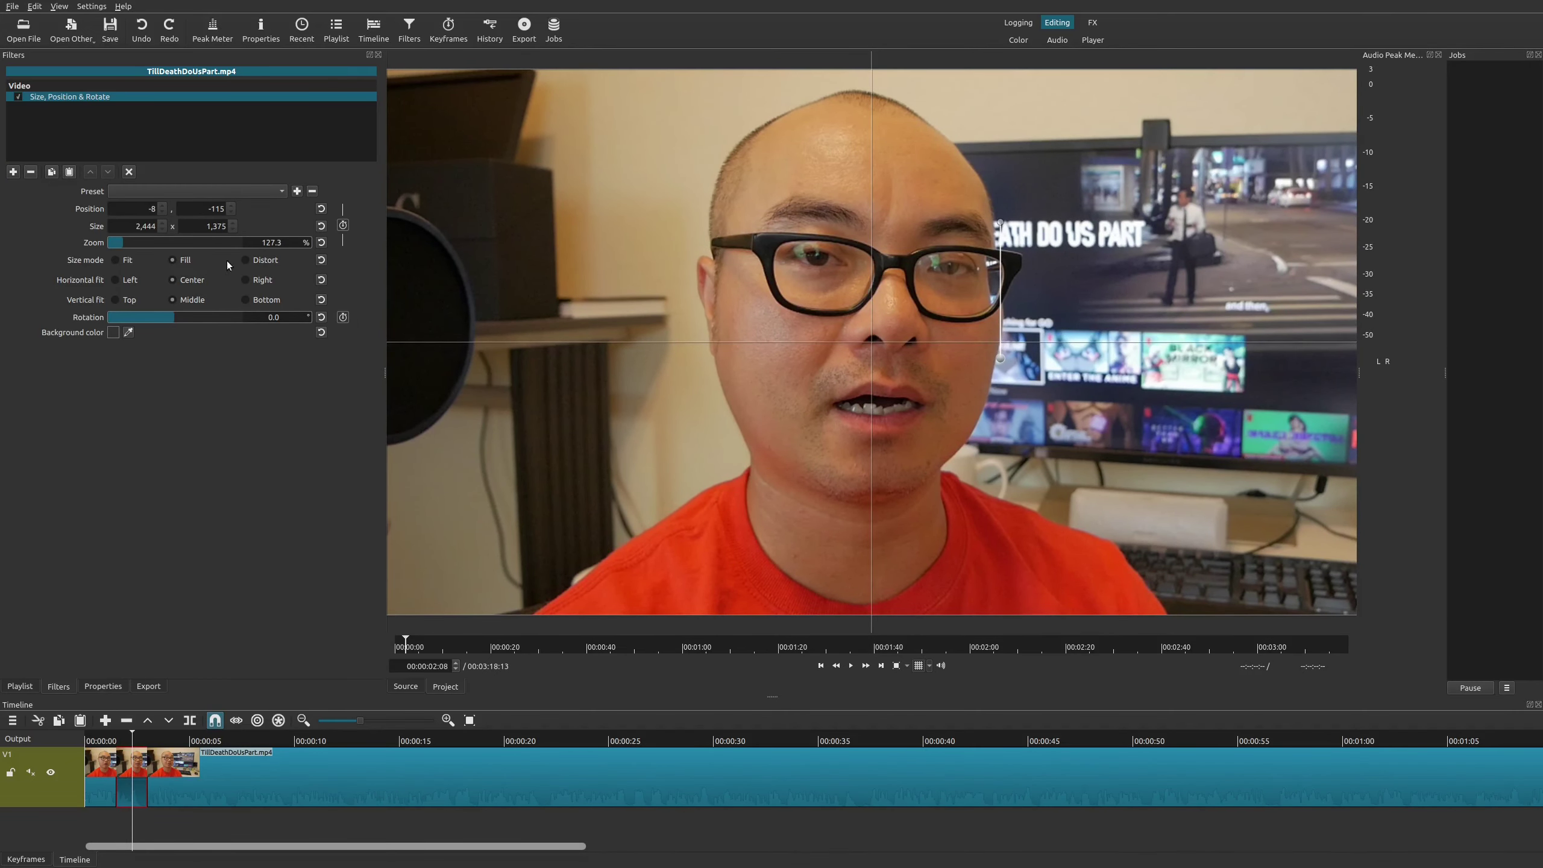
mouse_move(128, 243)
mouse_down()
mouse_move(144, 242)
mouse_move(127, 242)
mouse_up()
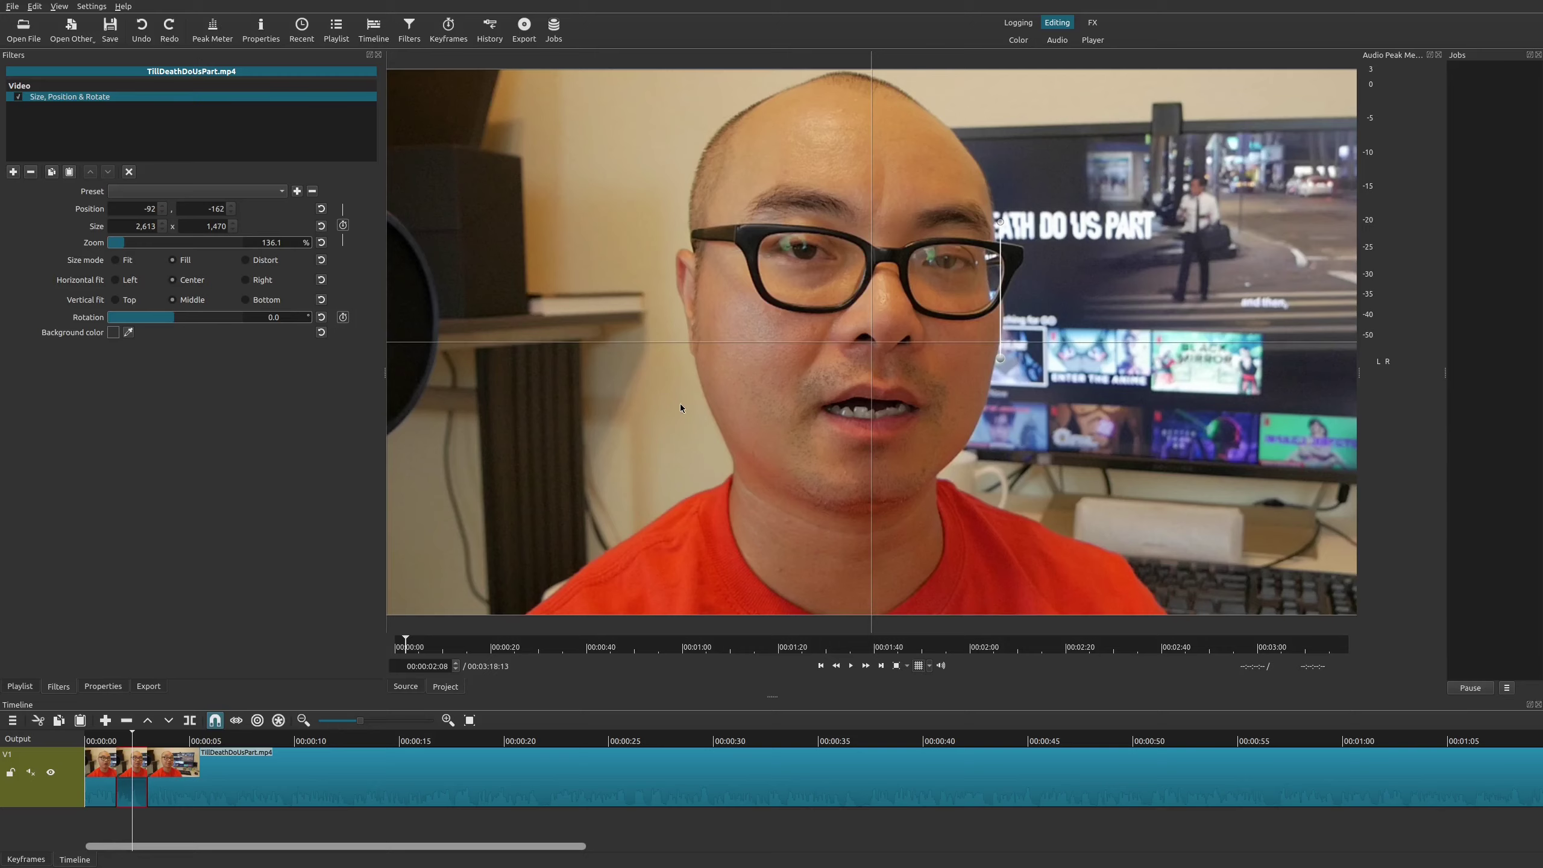
Step: Hide the grid and play the edit from the start, stopping at the next cut point
click(918, 665)
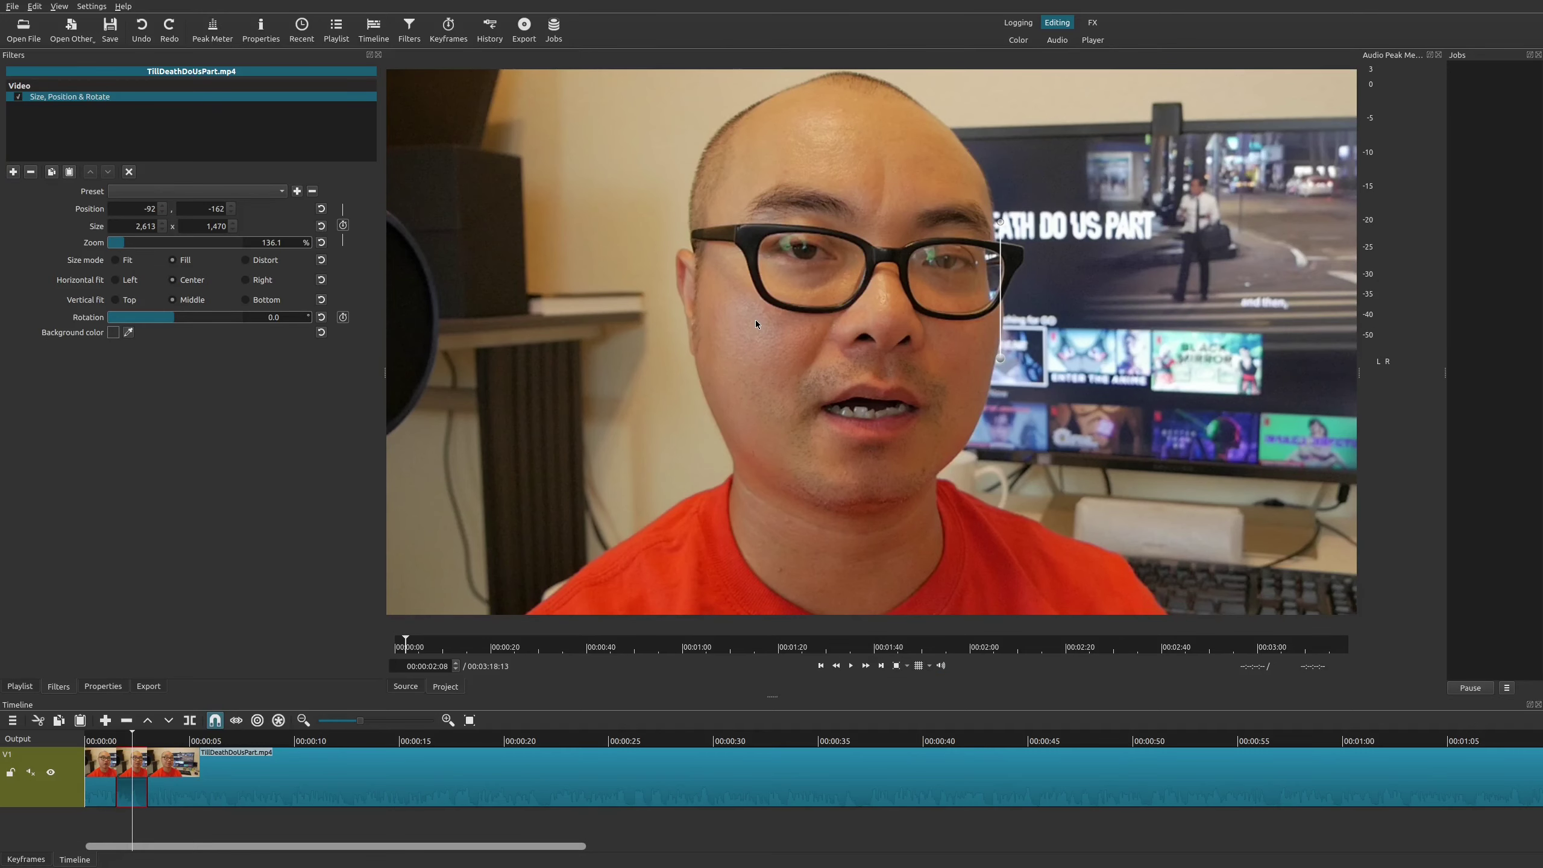
click(91, 739)
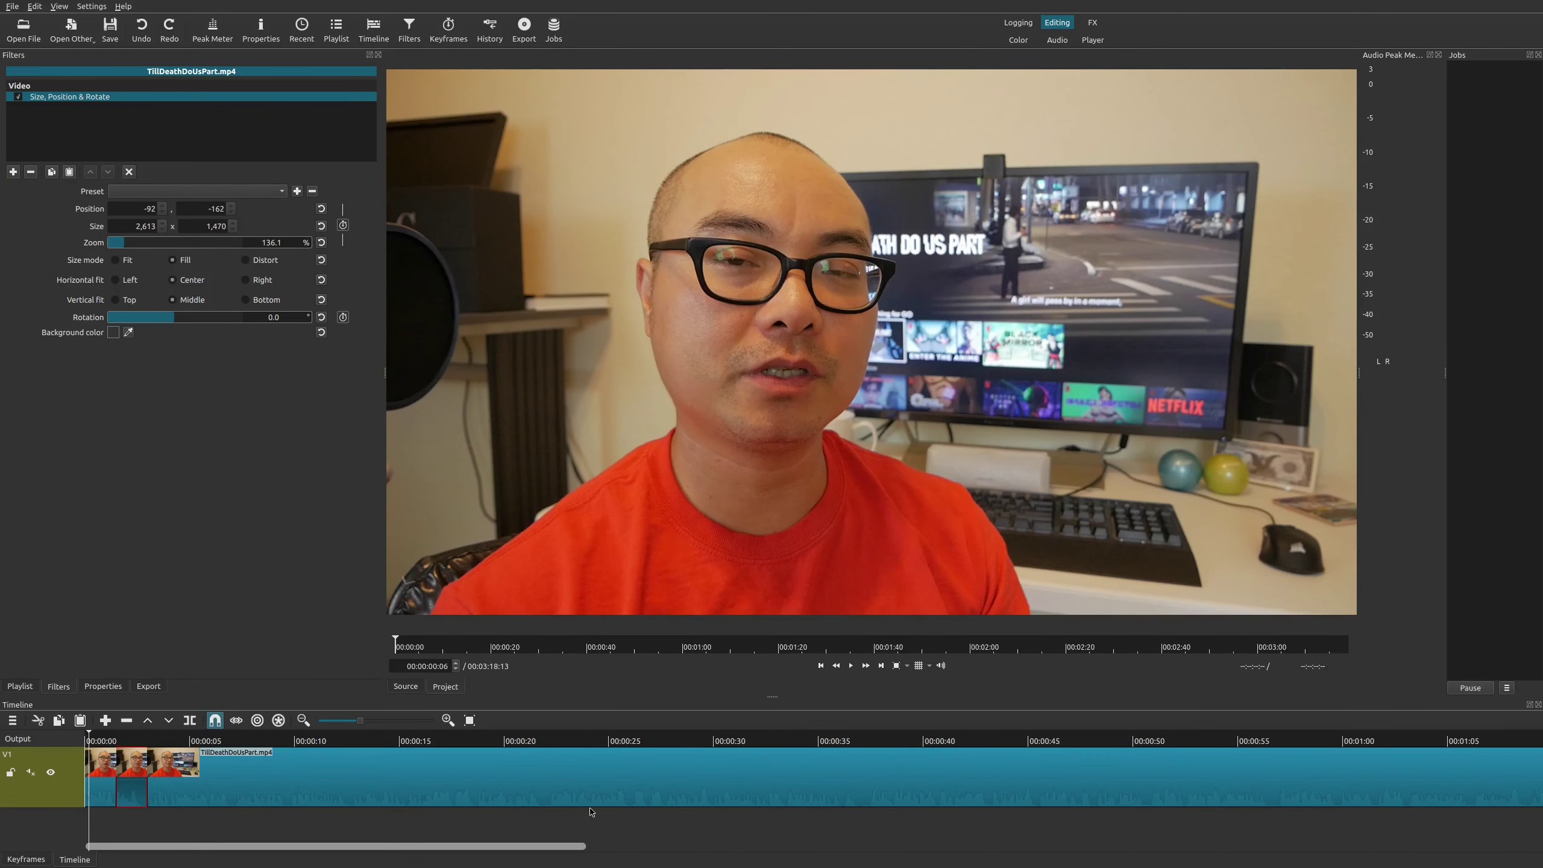
key(space)
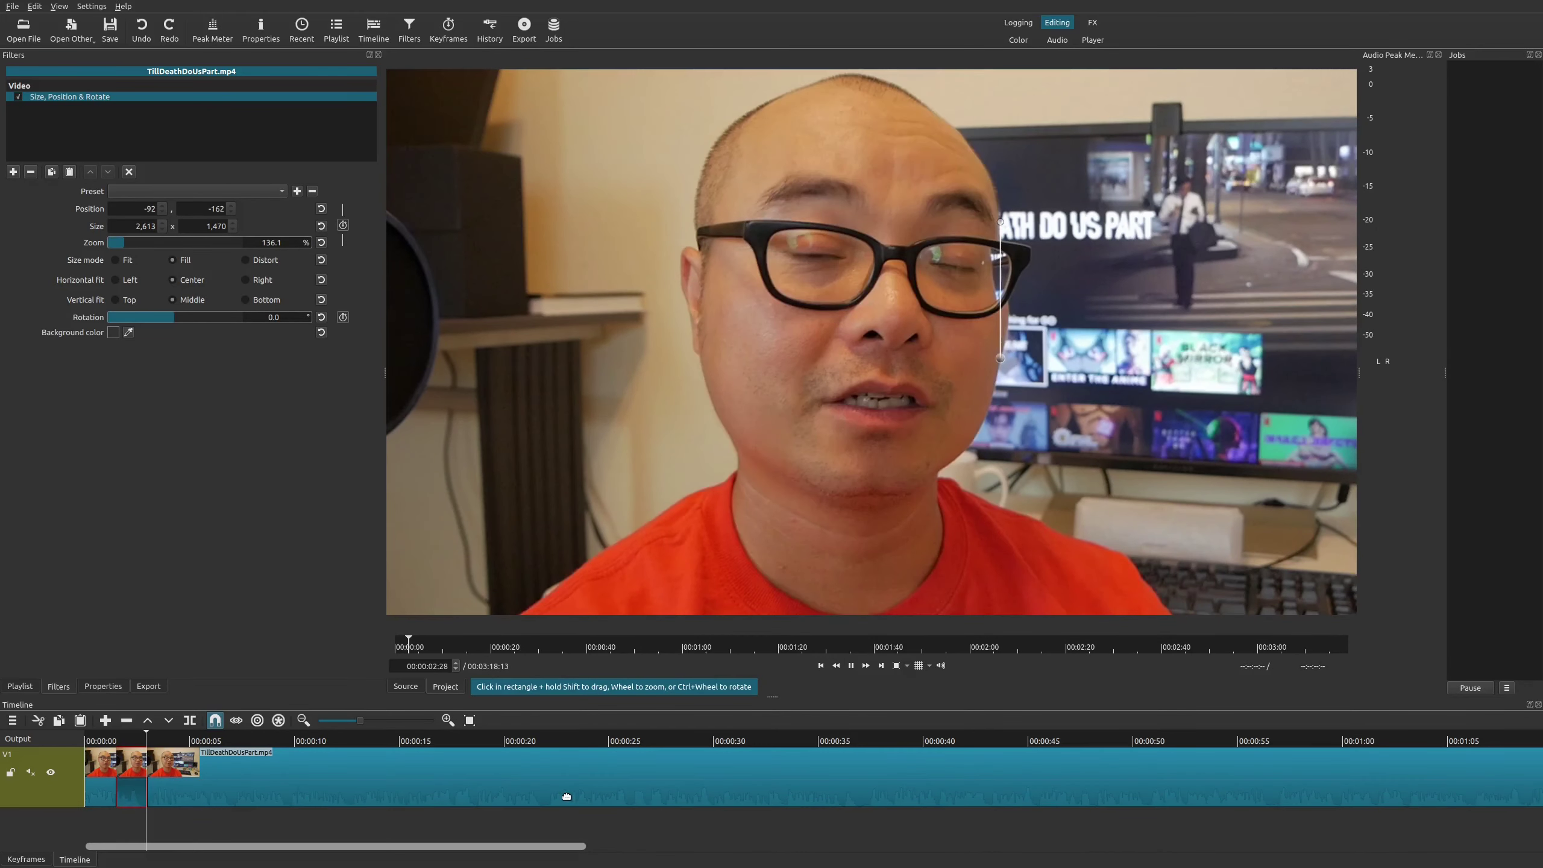
key(space)
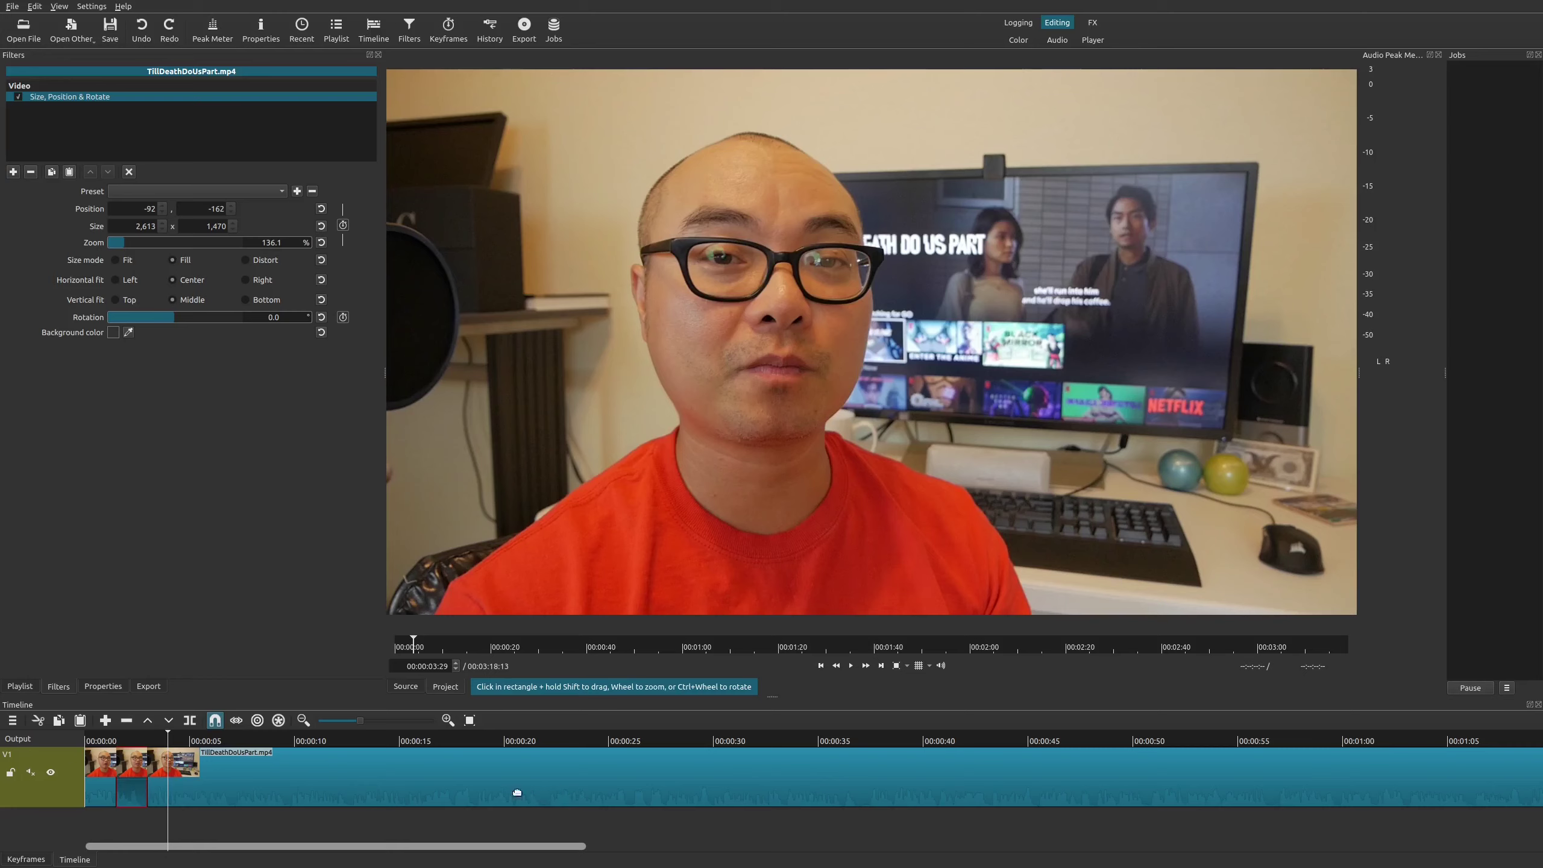
Step: Trim the following long clip's start to the playhead and split it at 00:00:05:00
click(282, 775)
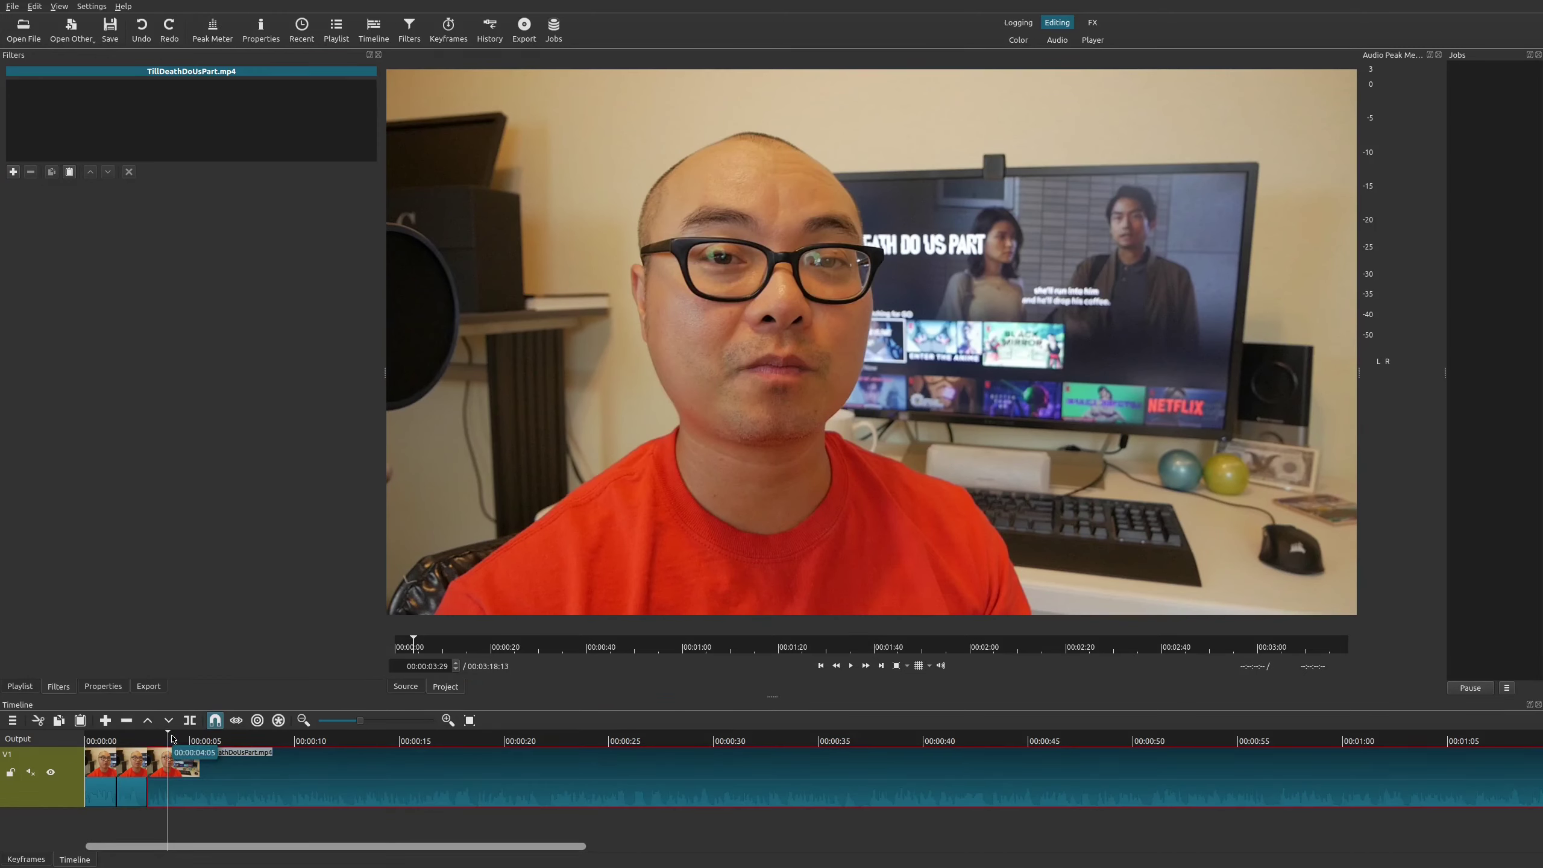
drag(172, 738, 195, 753)
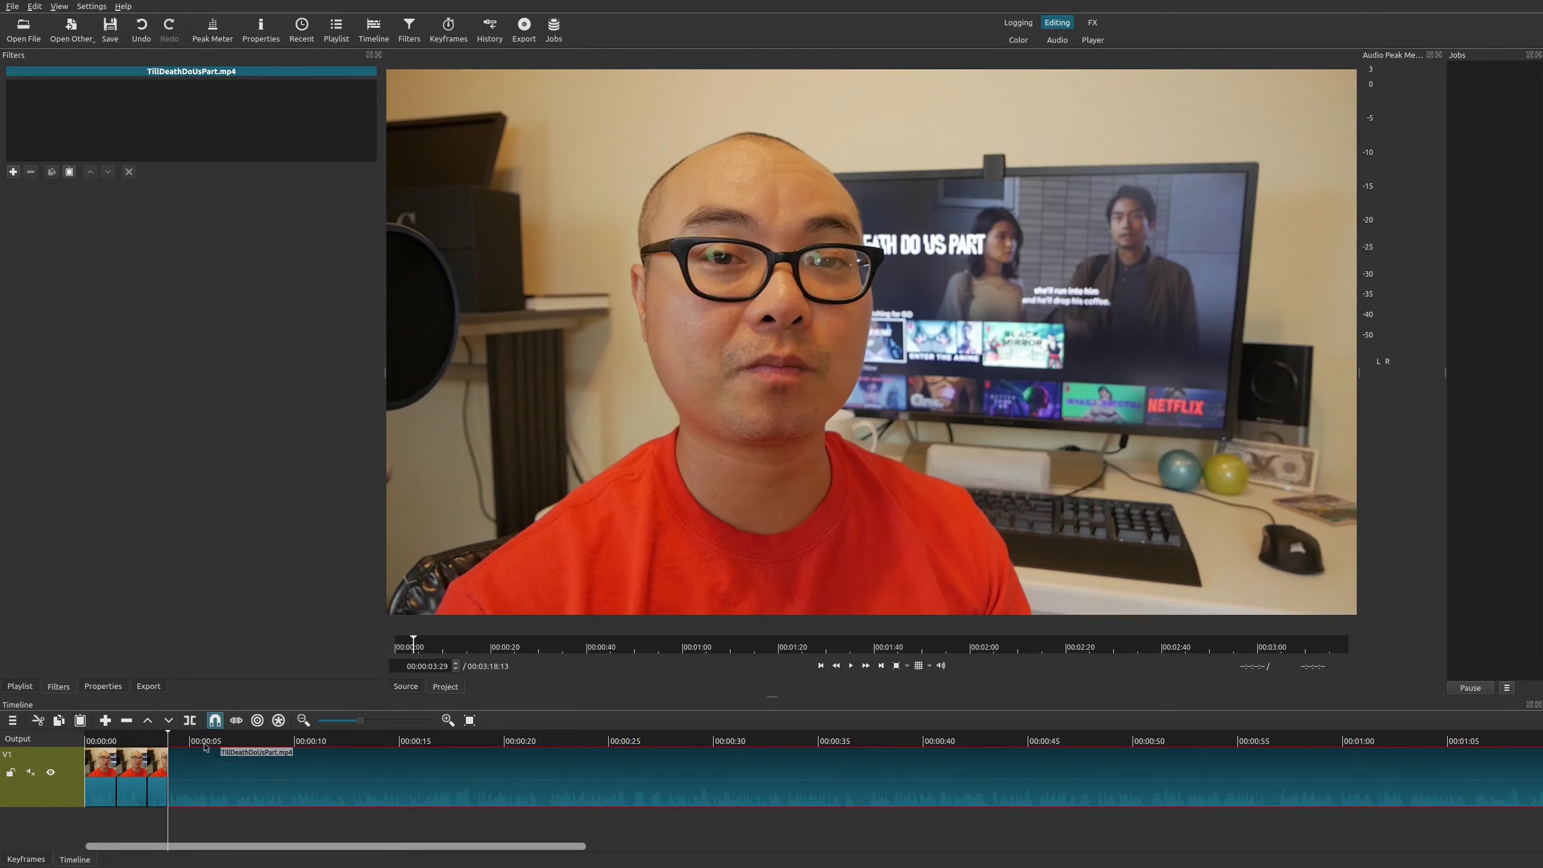
click(202, 740)
click(189, 740)
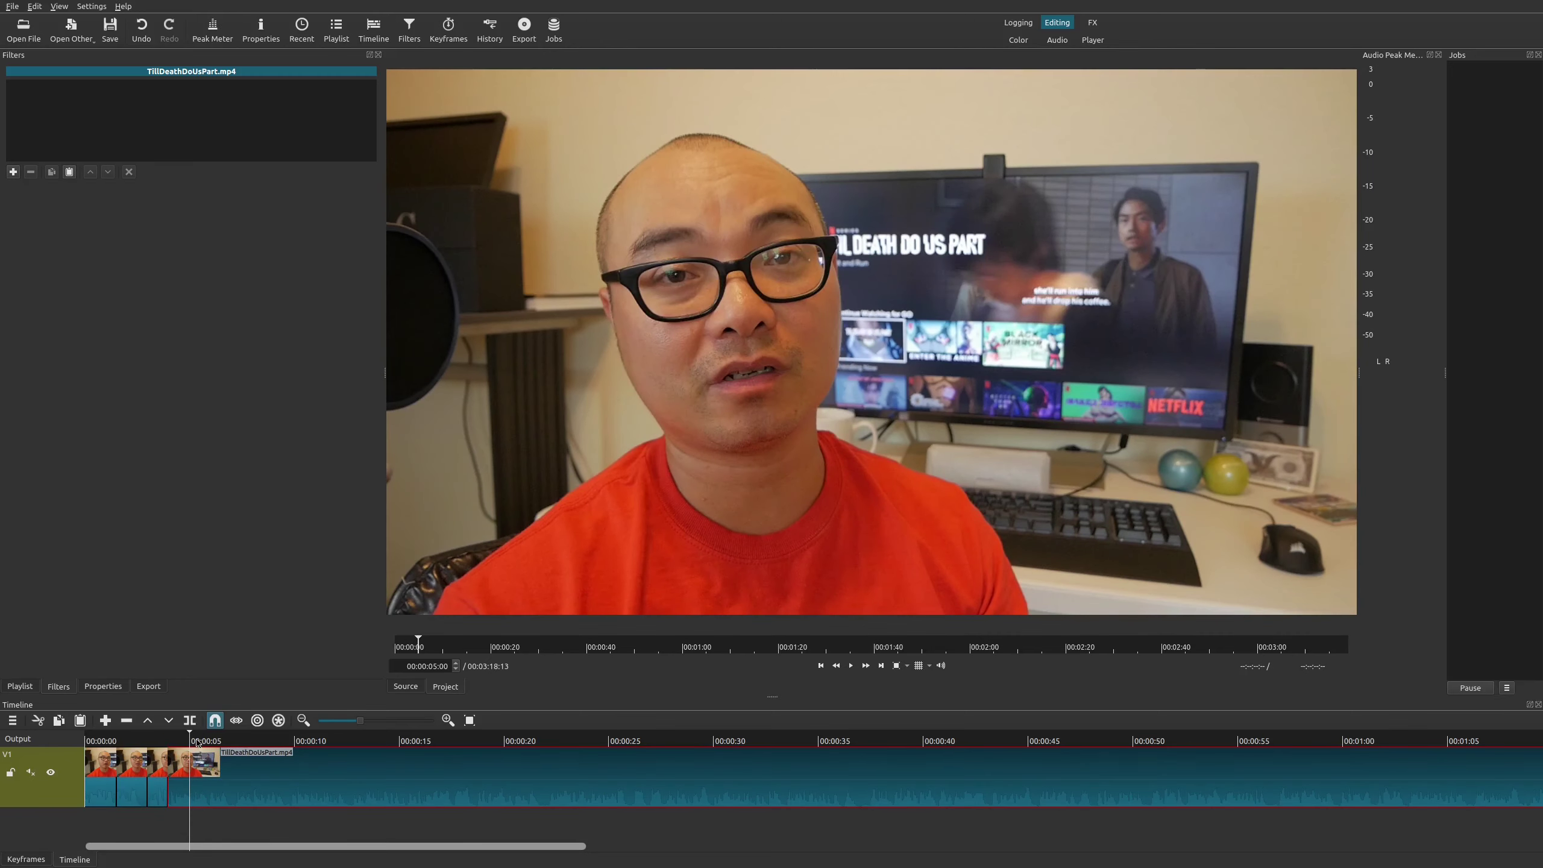
click(190, 720)
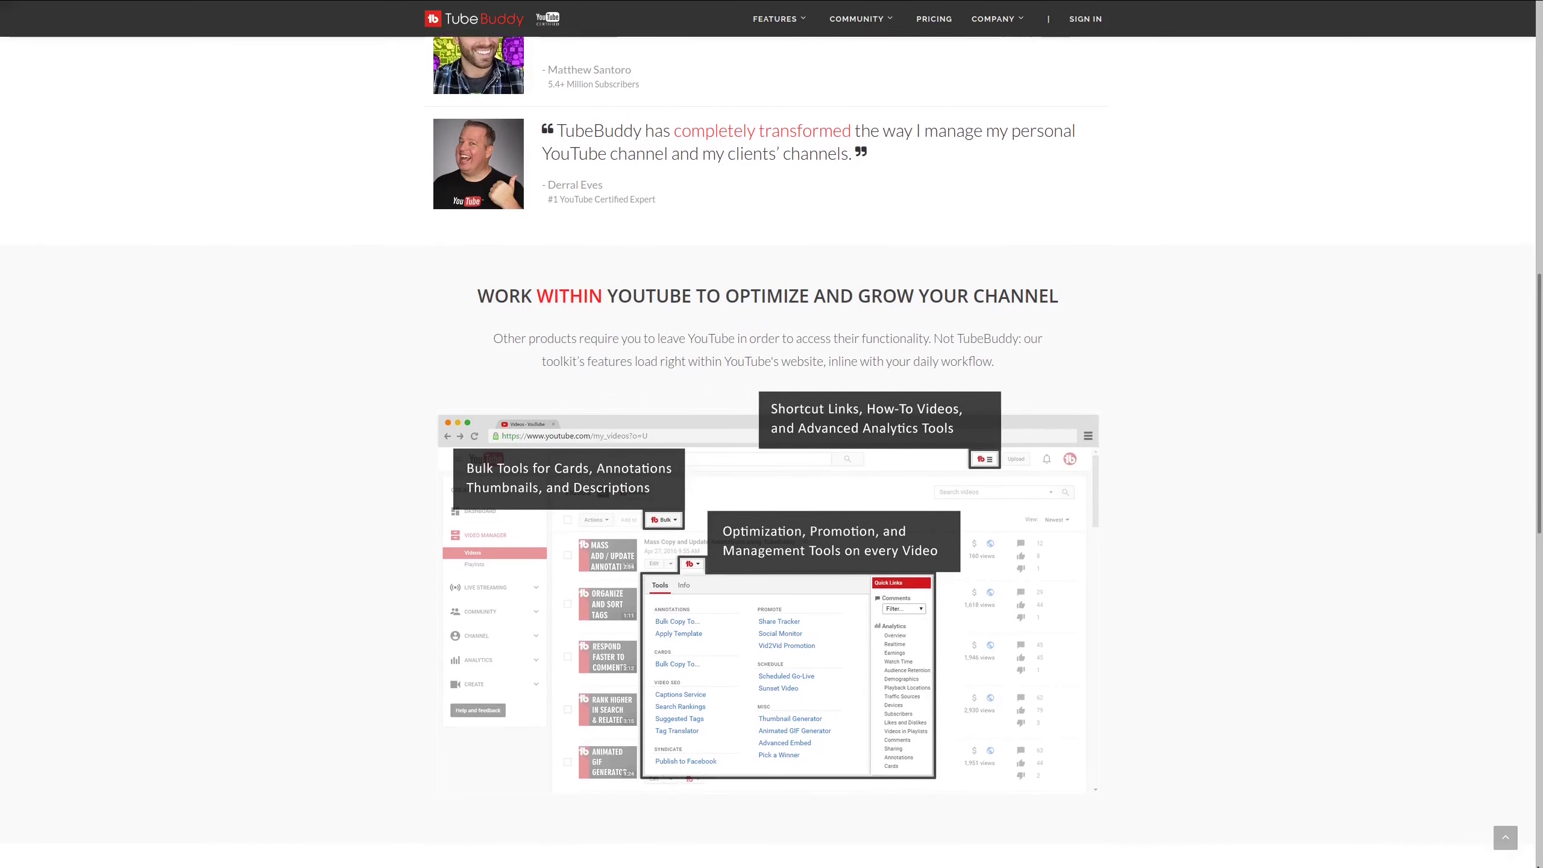
click(160, 776)
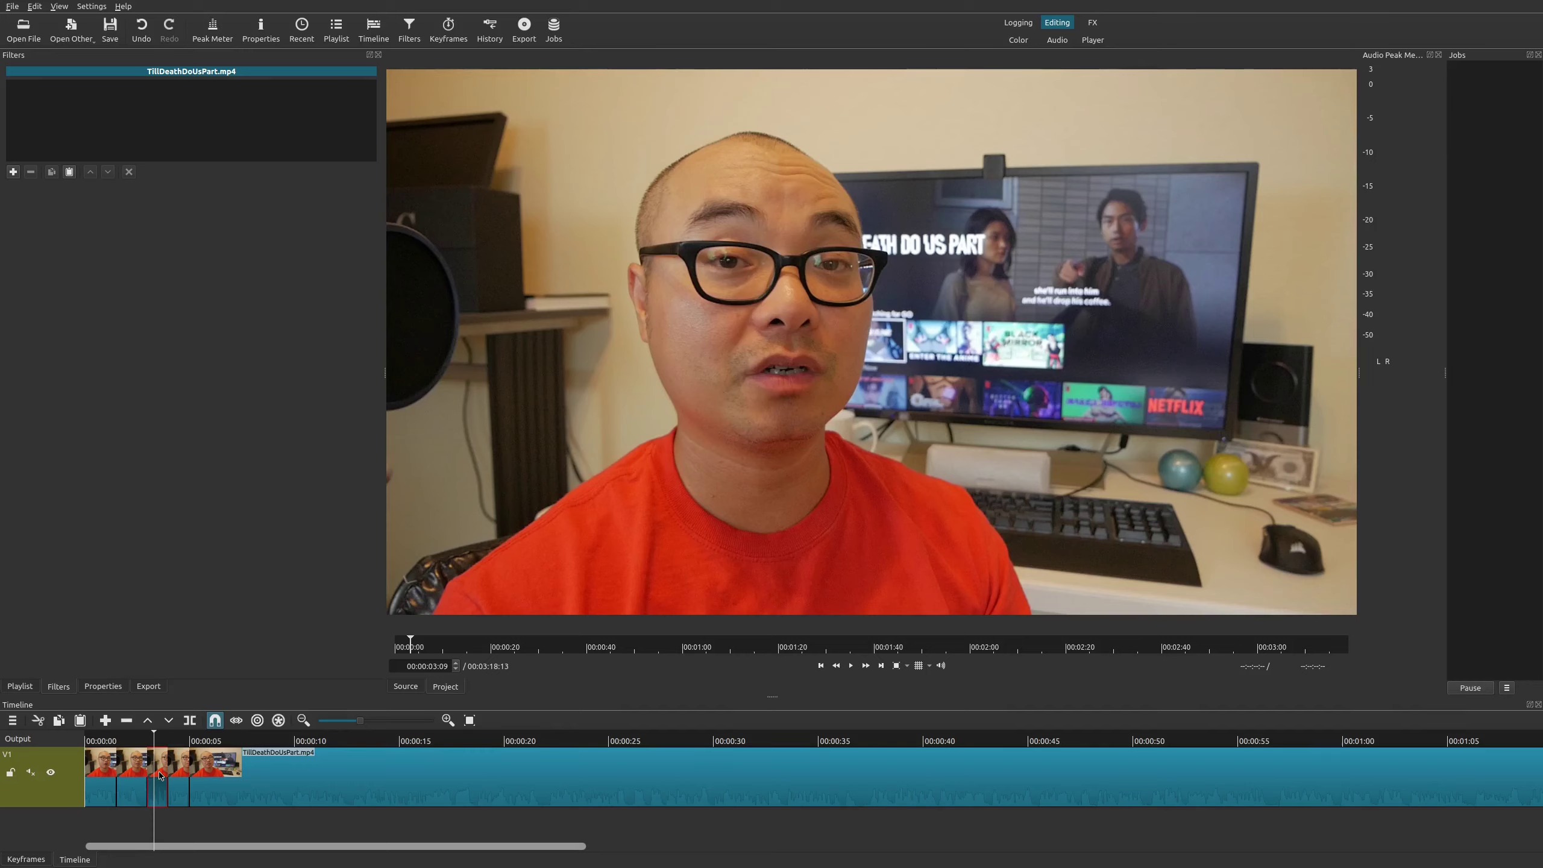
Step: Paste the 136.1% Size, Position & Rotate filter onto the next small unzoomed cut
click(179, 765)
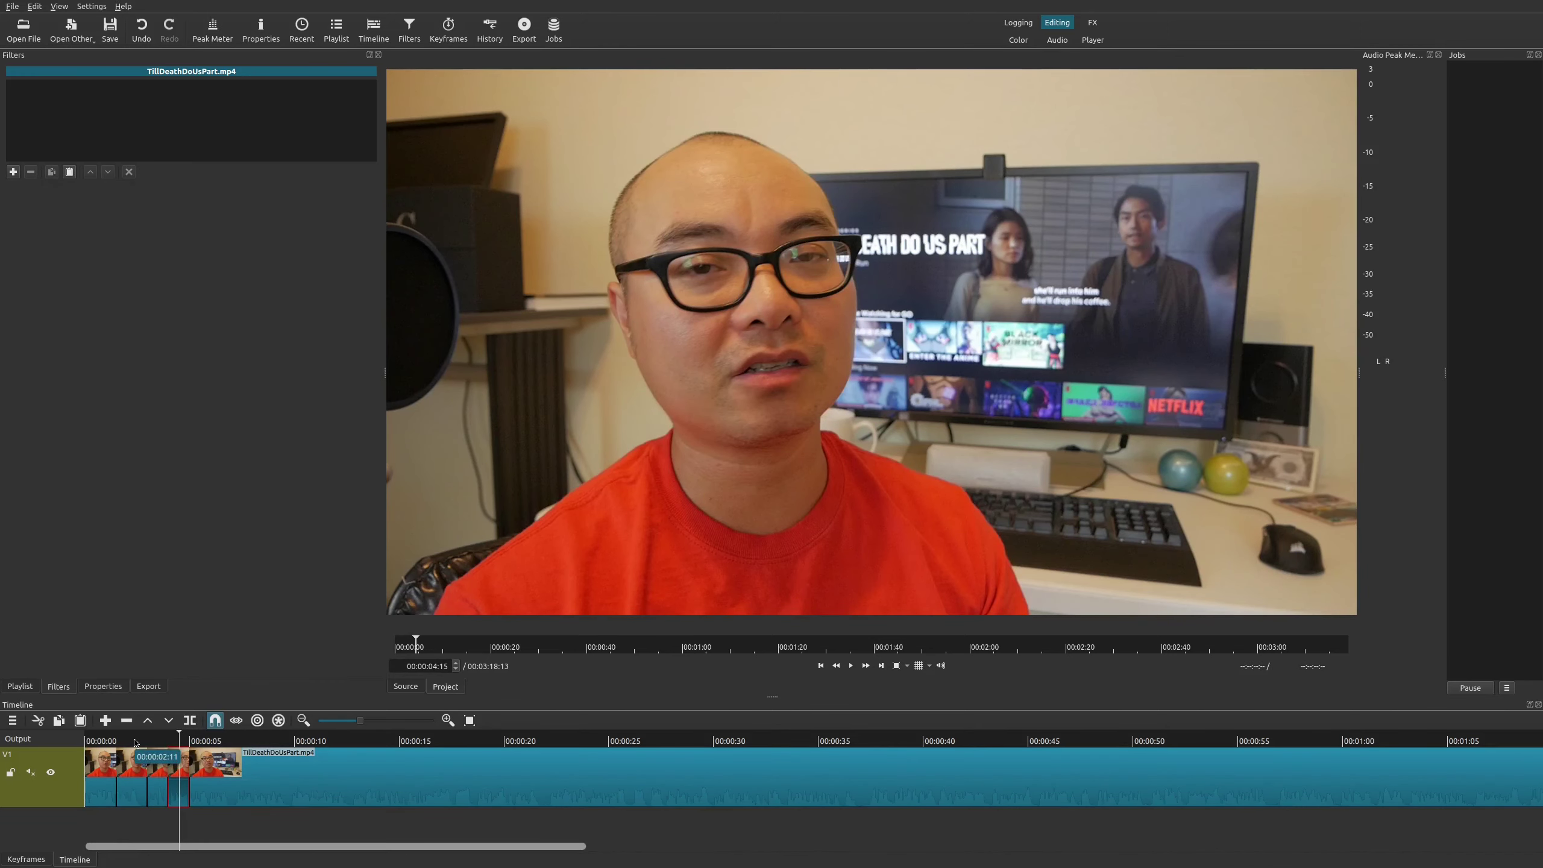
click(141, 768)
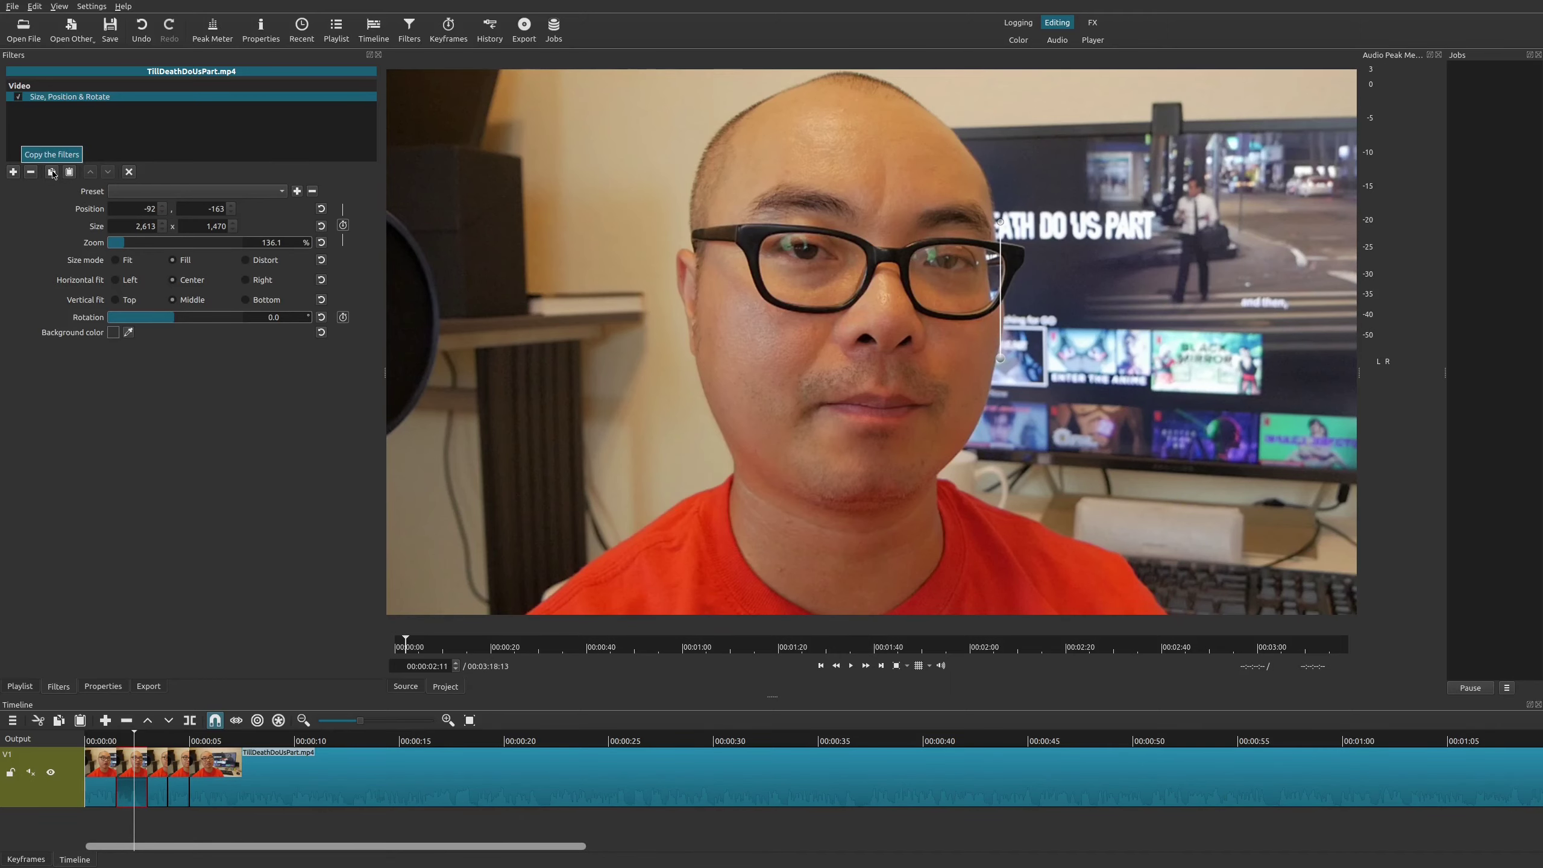
click(186, 741)
click(178, 760)
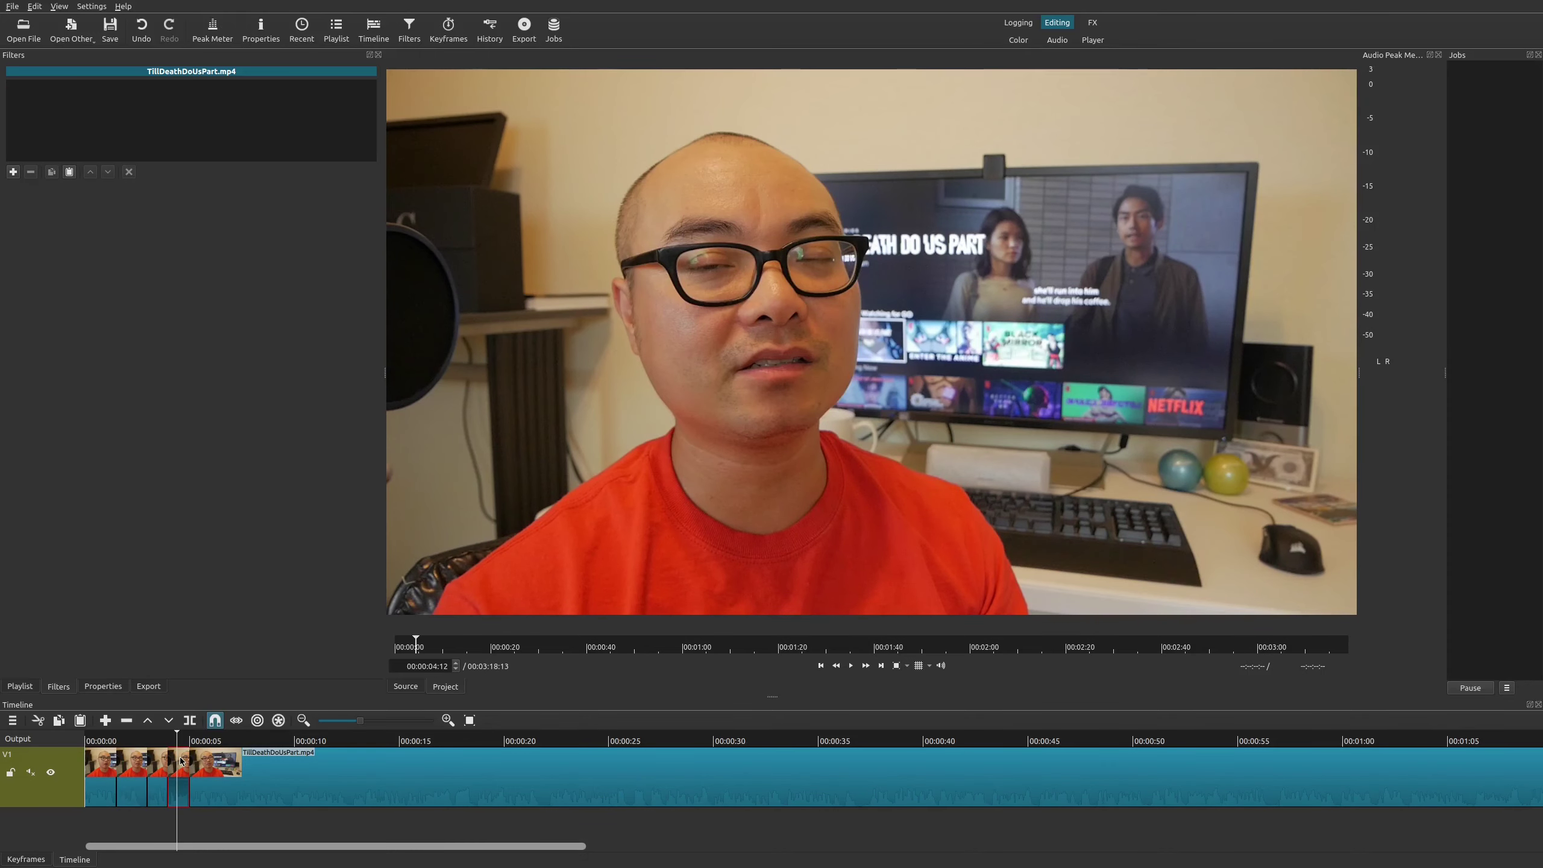
click(69, 172)
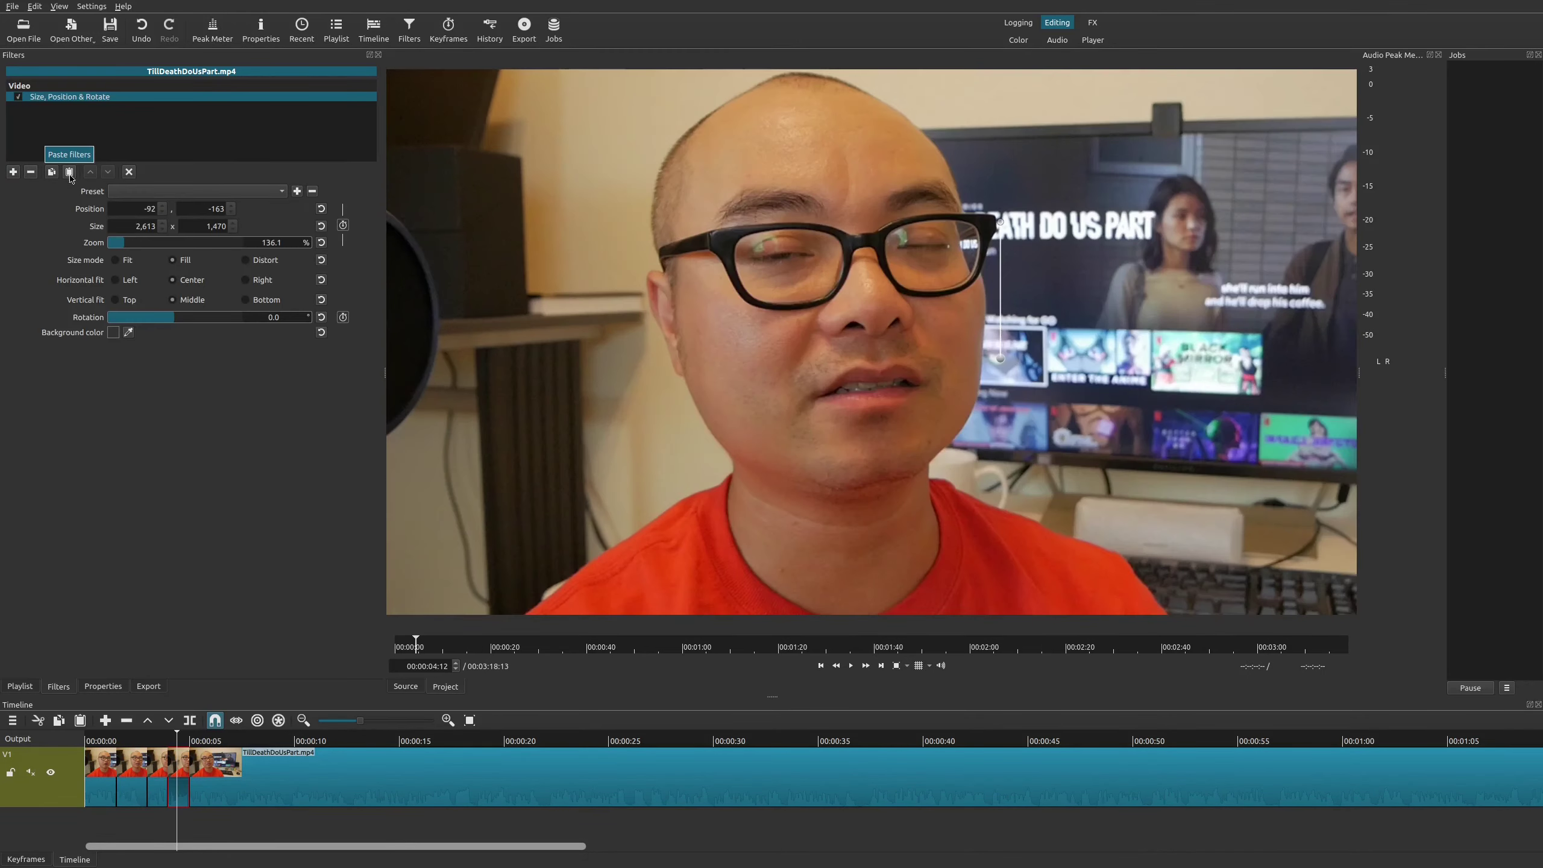
Step: Split off a new cut at 00:00:07:05 and paste the zoom filter onto it
click(212, 739)
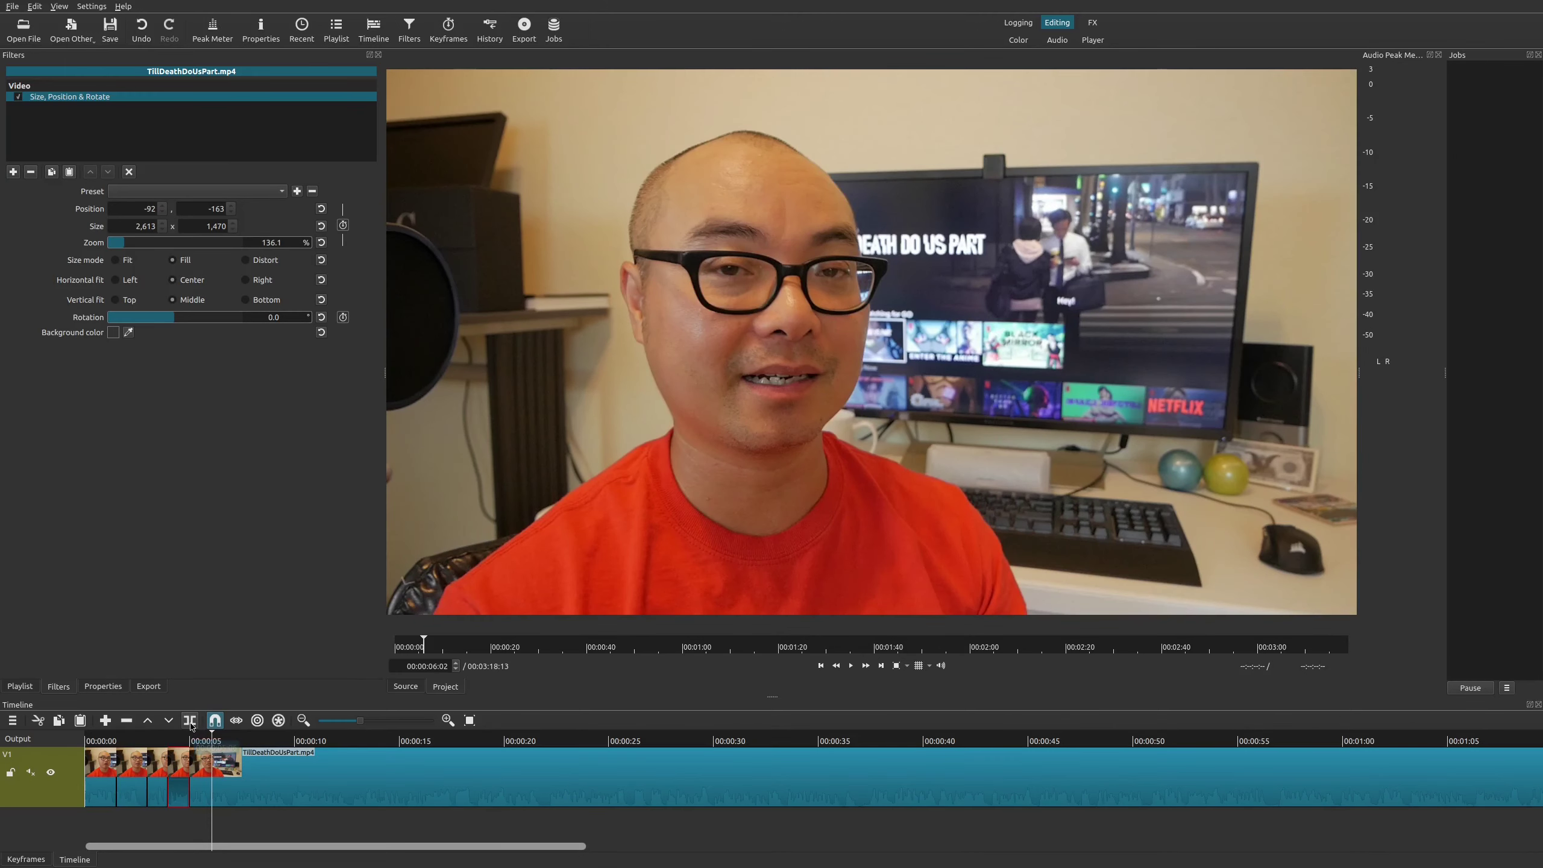
click(235, 739)
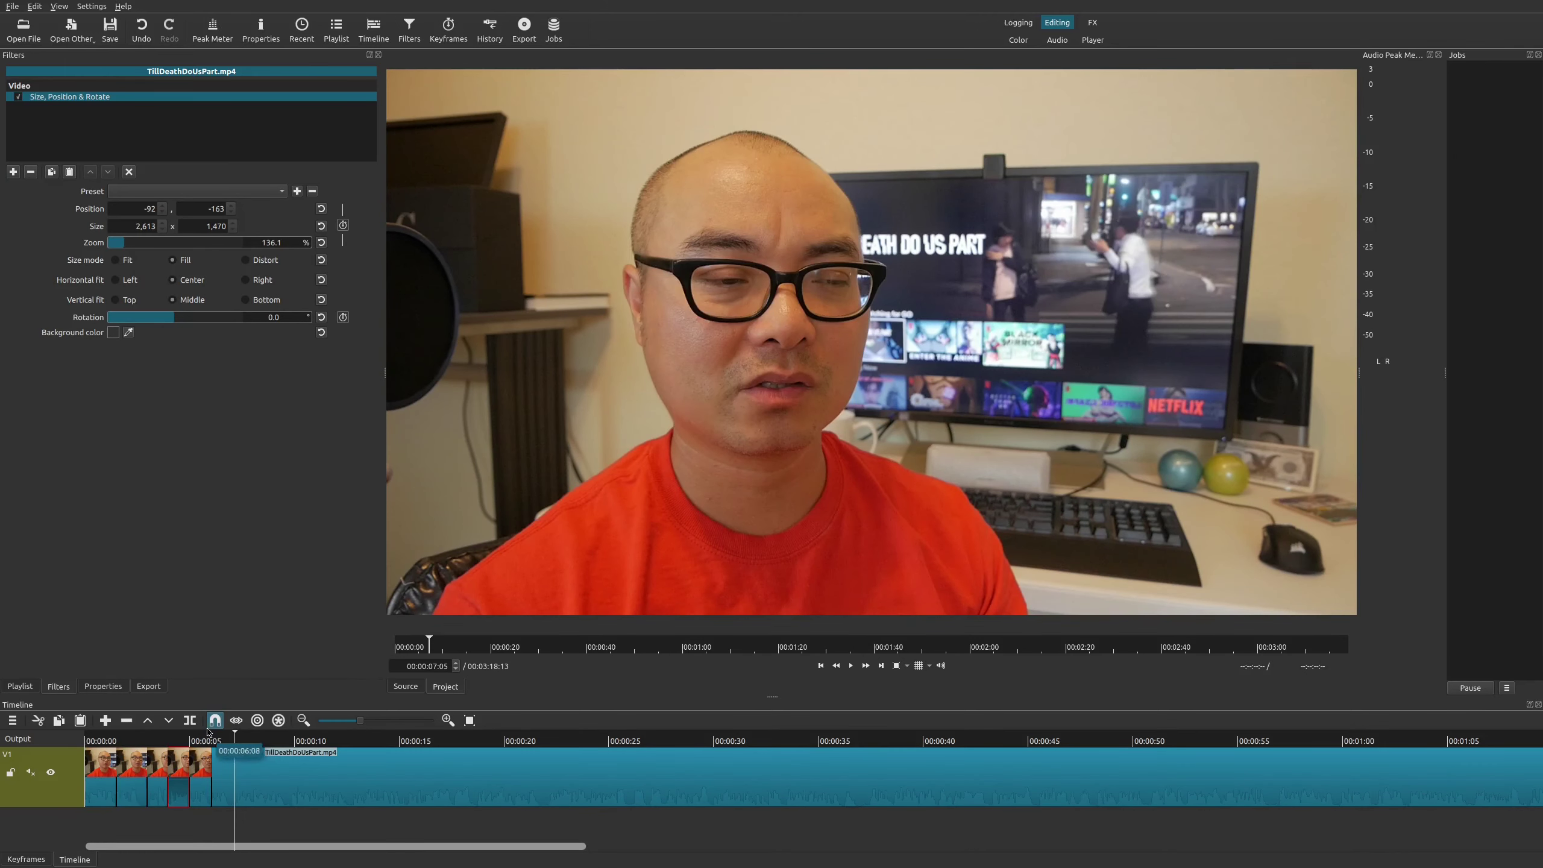
click(190, 721)
click(224, 767)
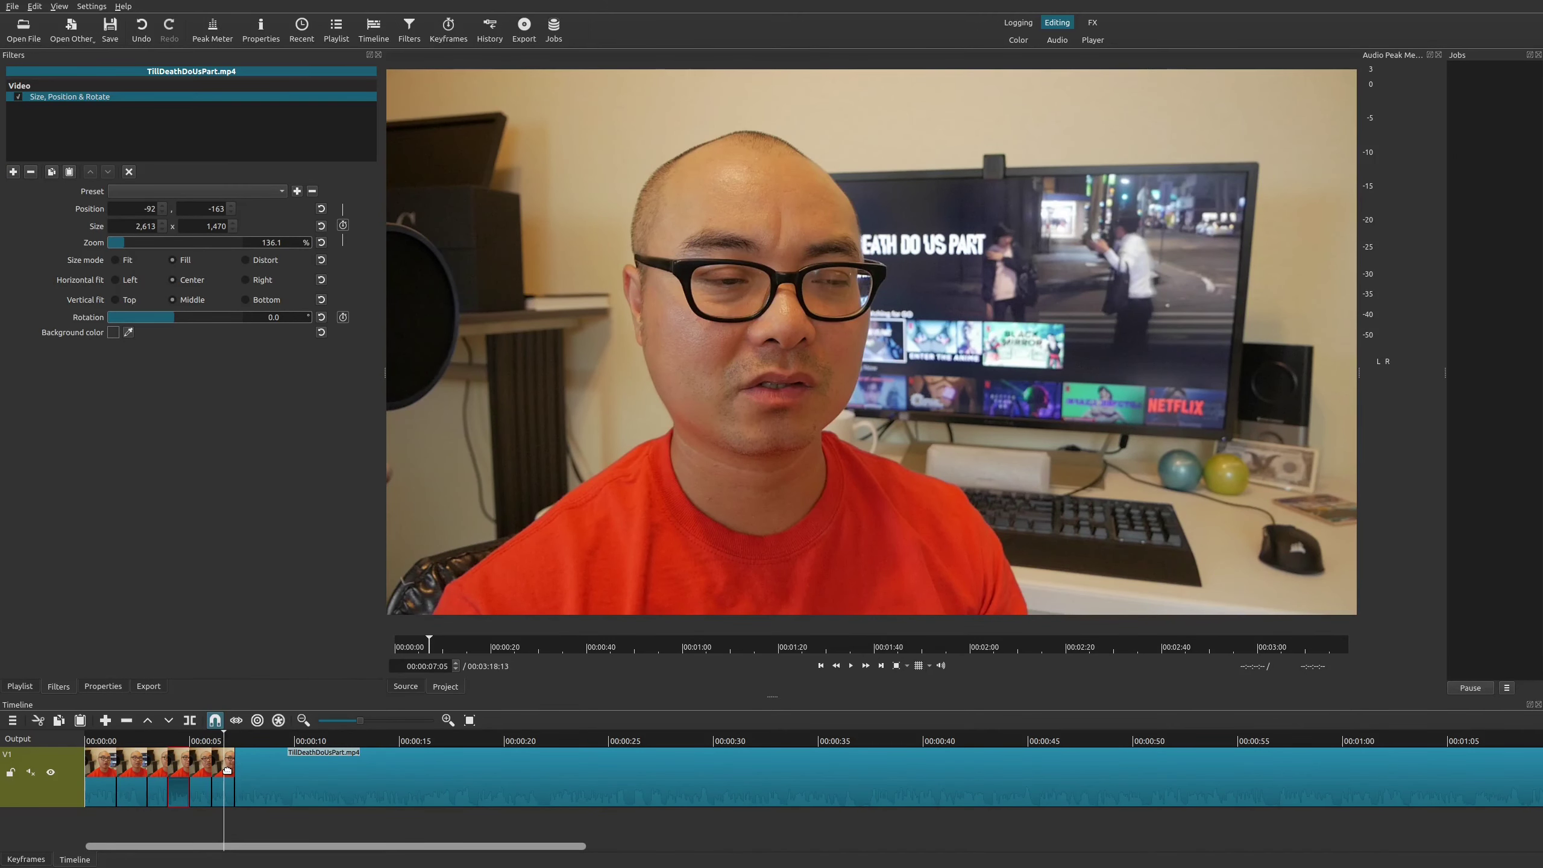
click(69, 171)
click(108, 739)
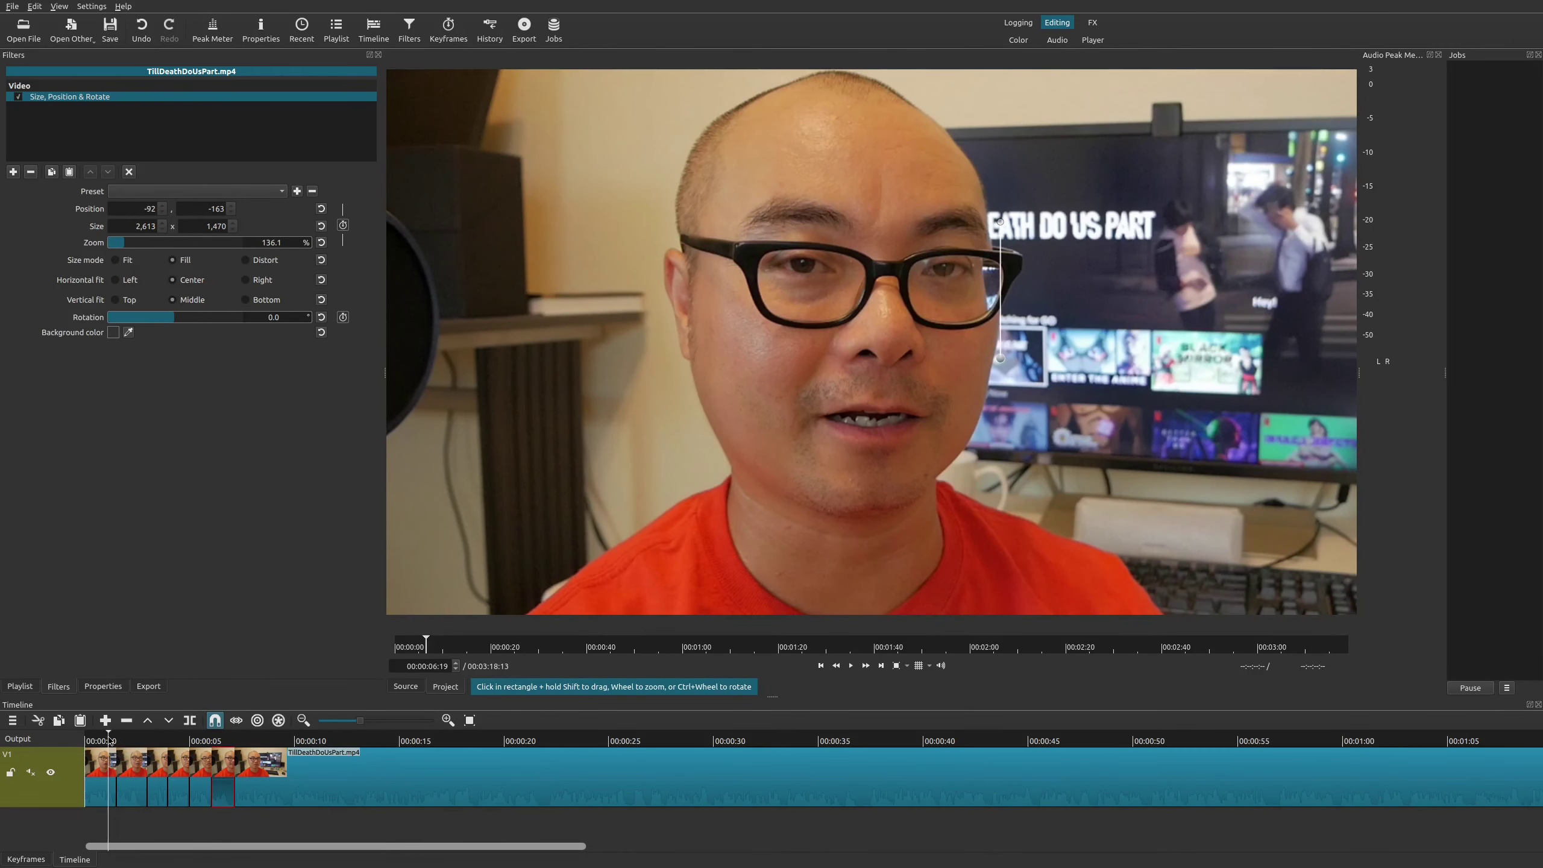
key(Home)
key(space)
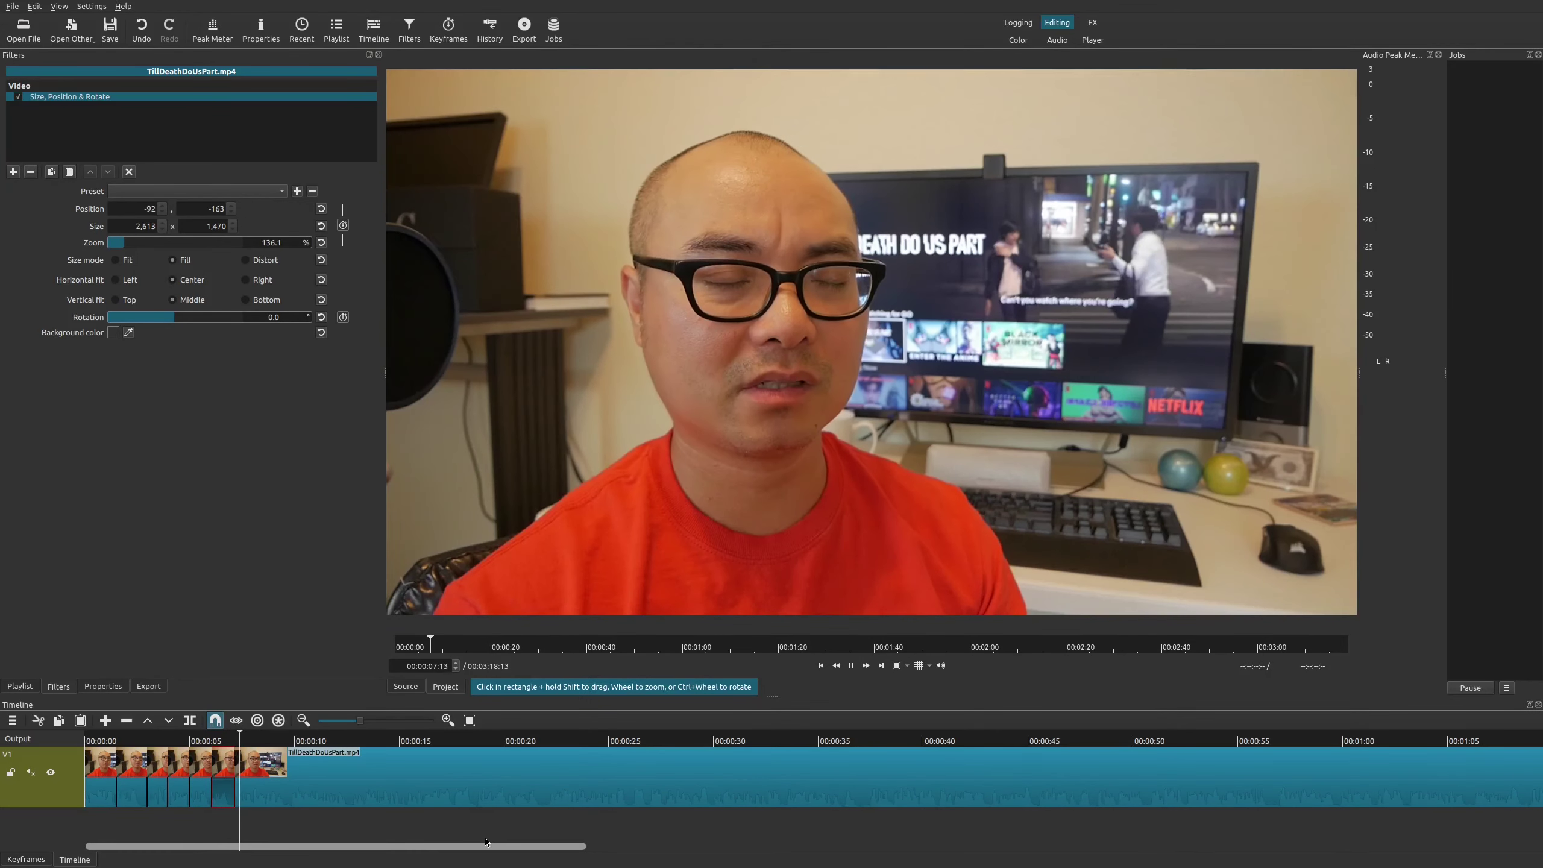
key(space)
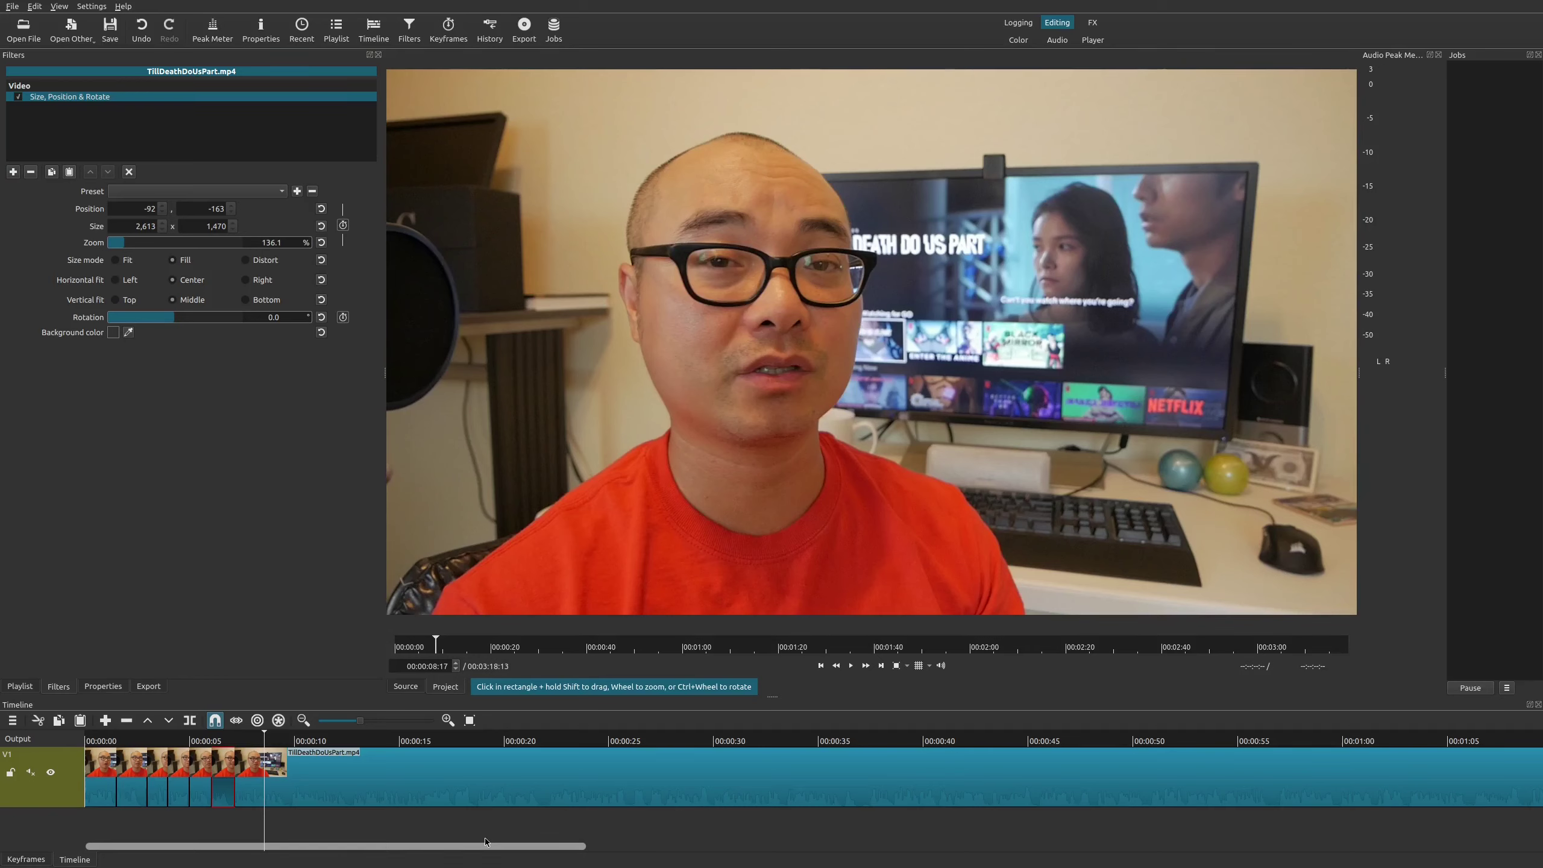
click(207, 825)
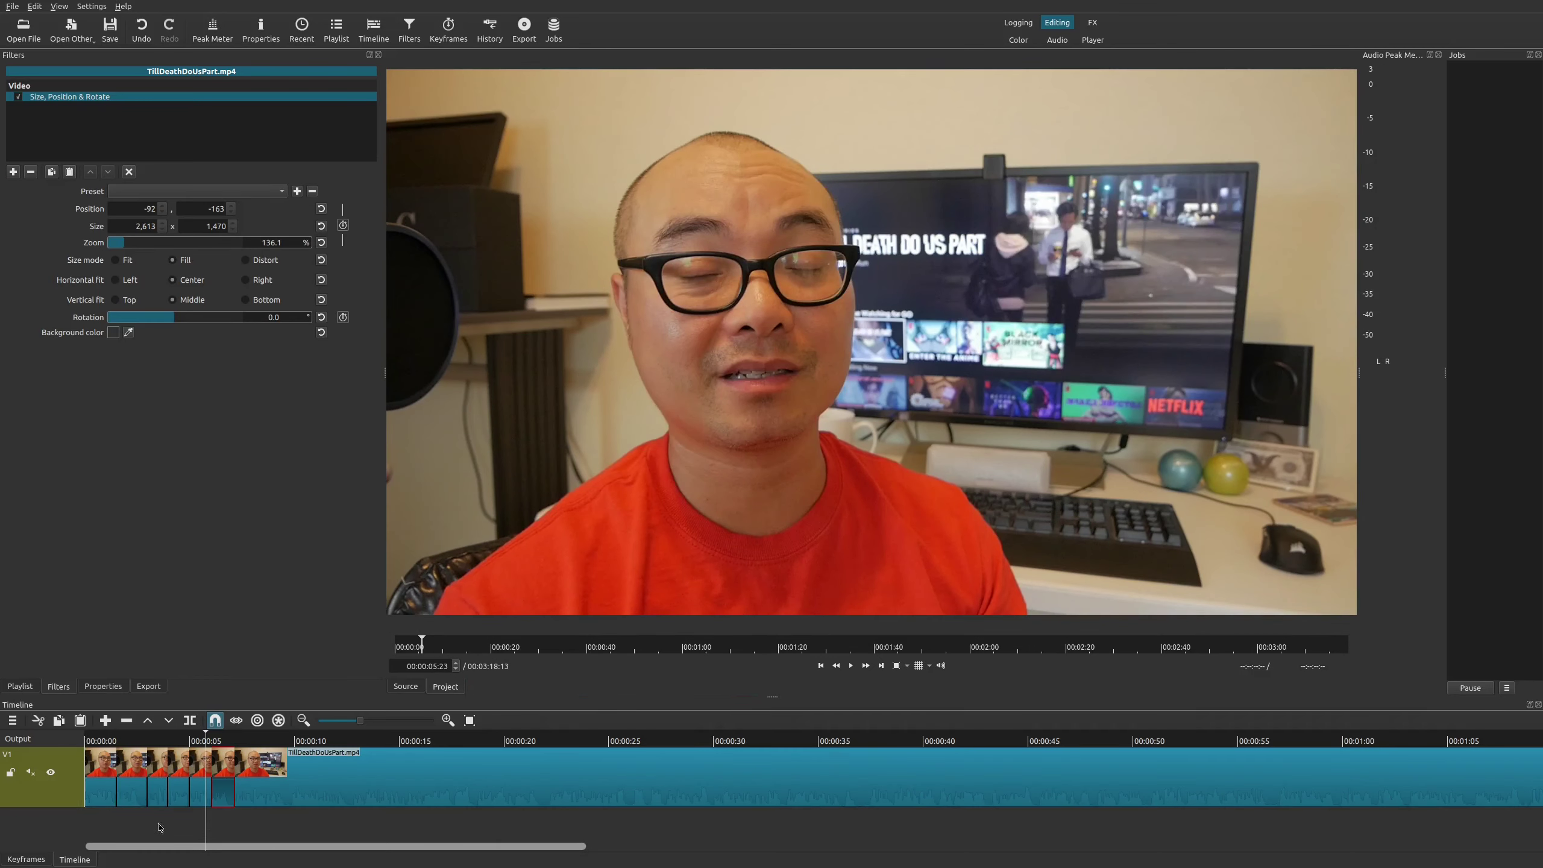
click(105, 825)
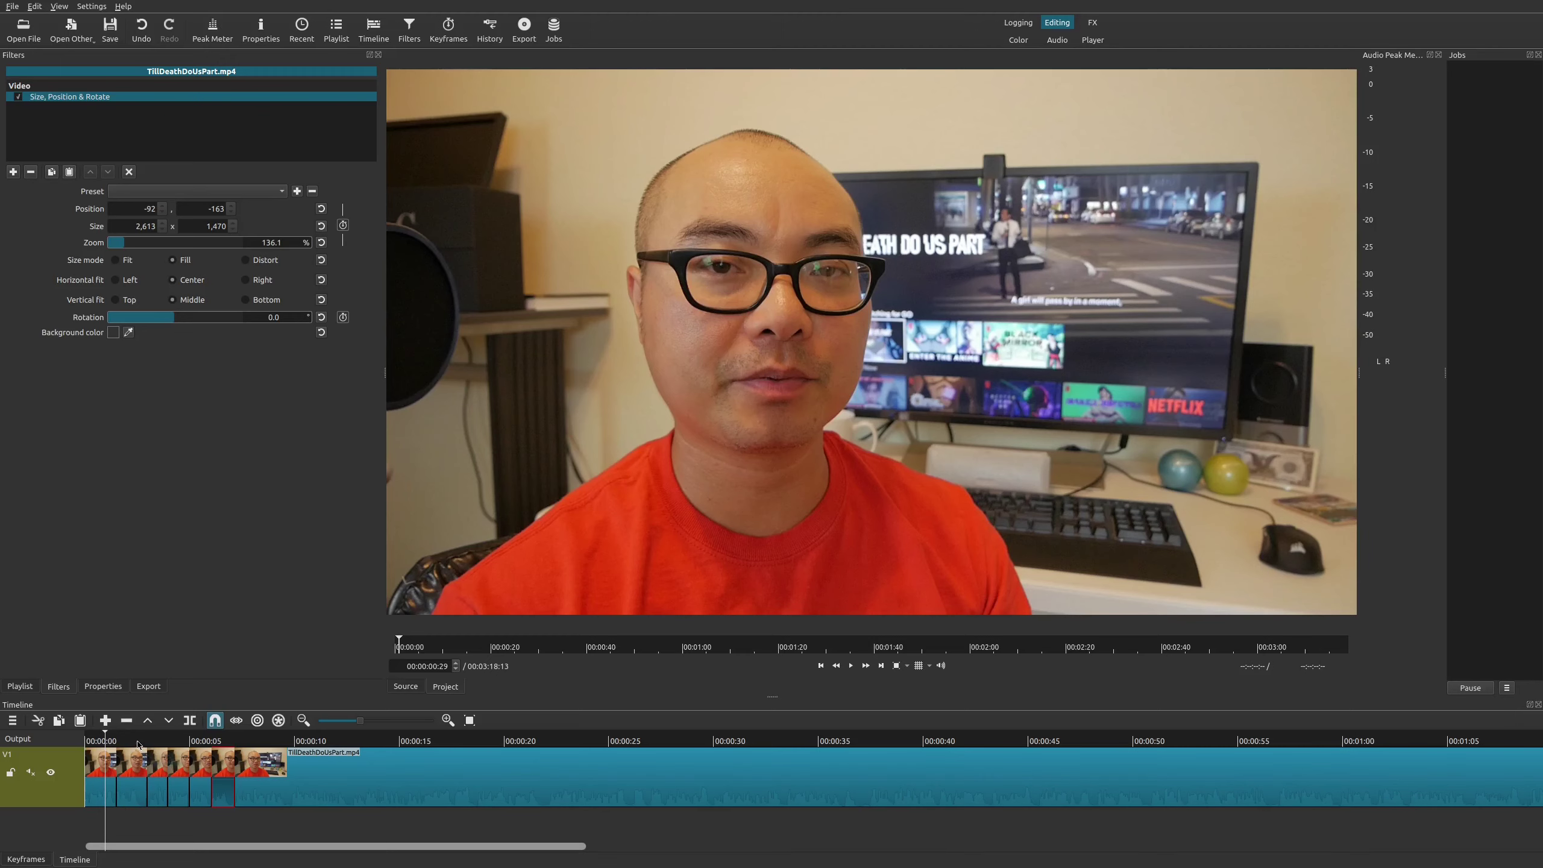
click(139, 778)
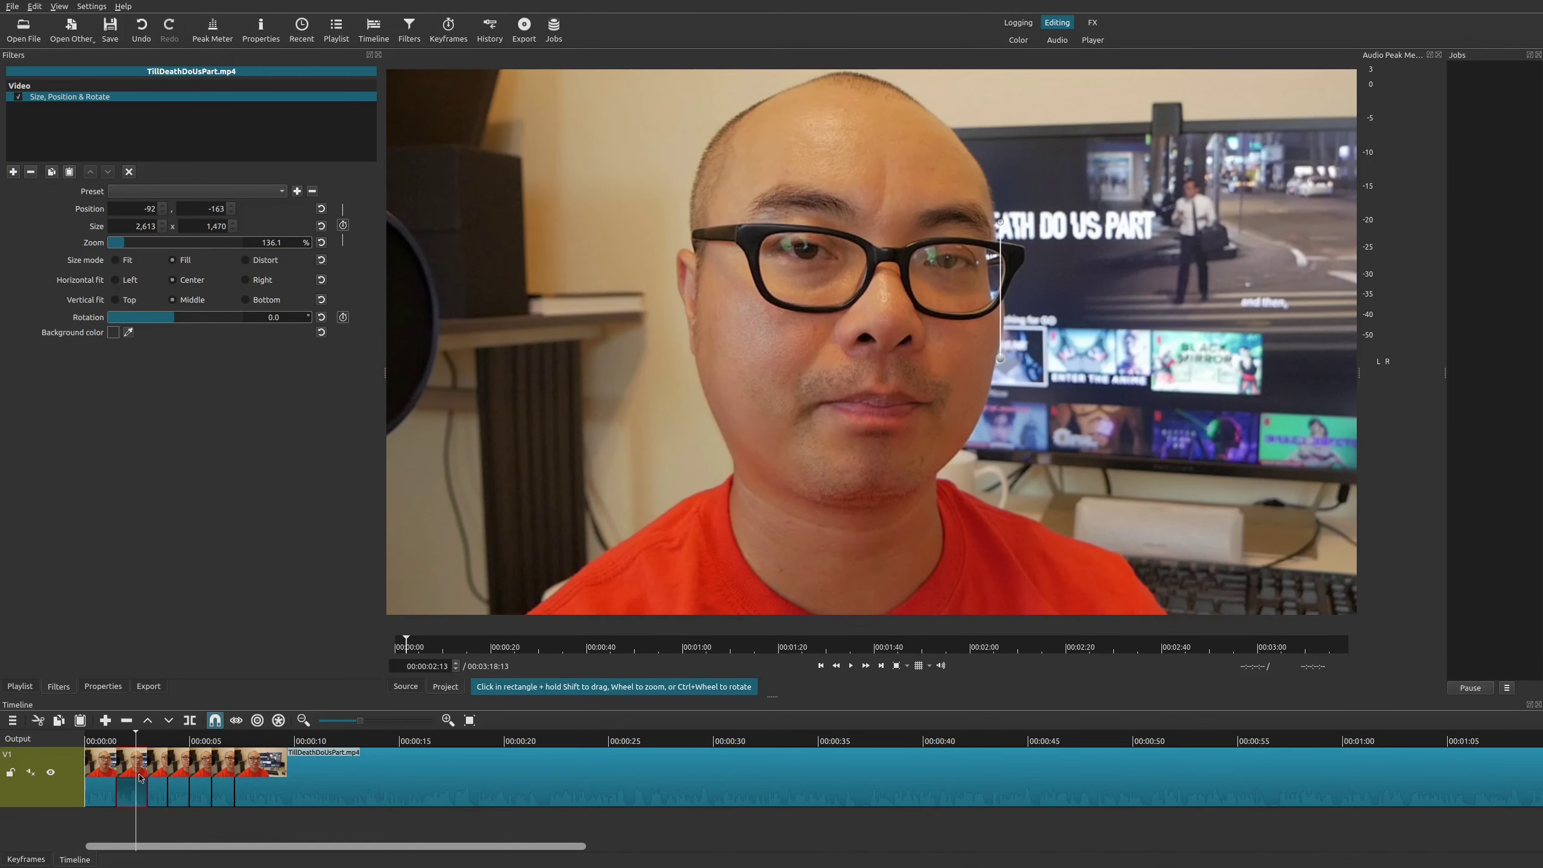